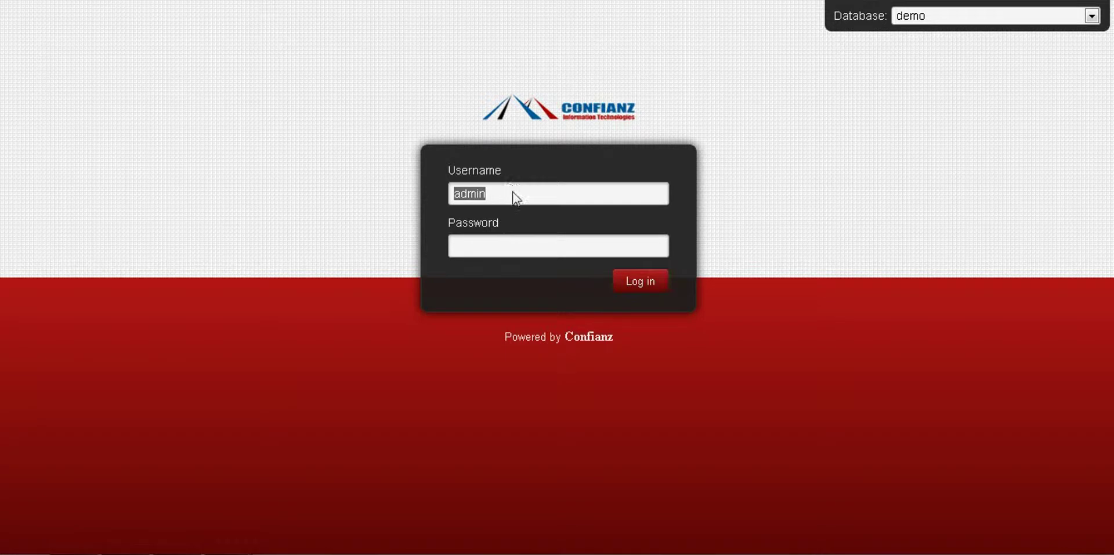
# Step: Log in to the demo database as Administrator using the account password
pyautogui.click(502, 251)
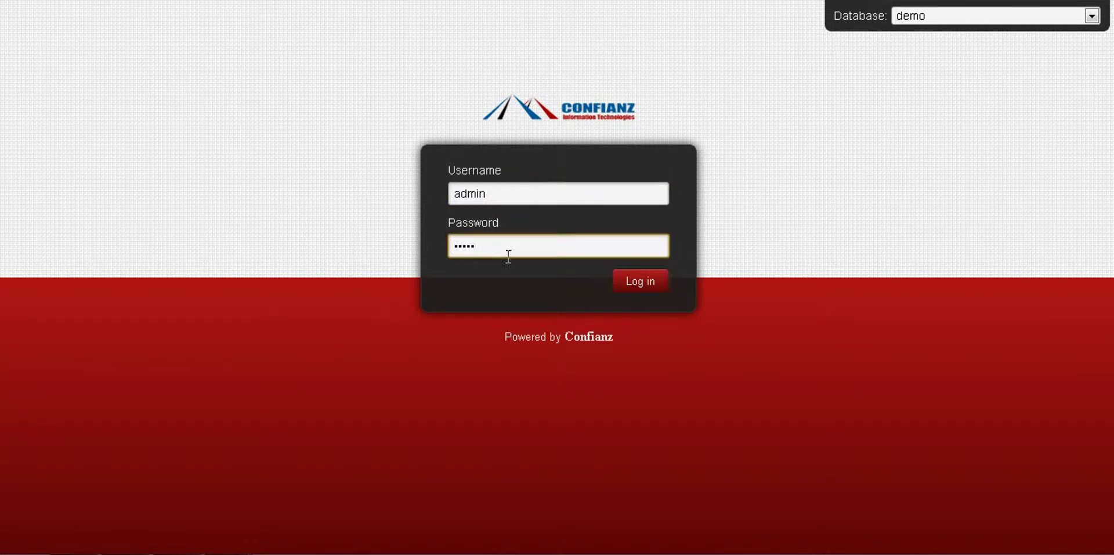
pyautogui.click(635, 284)
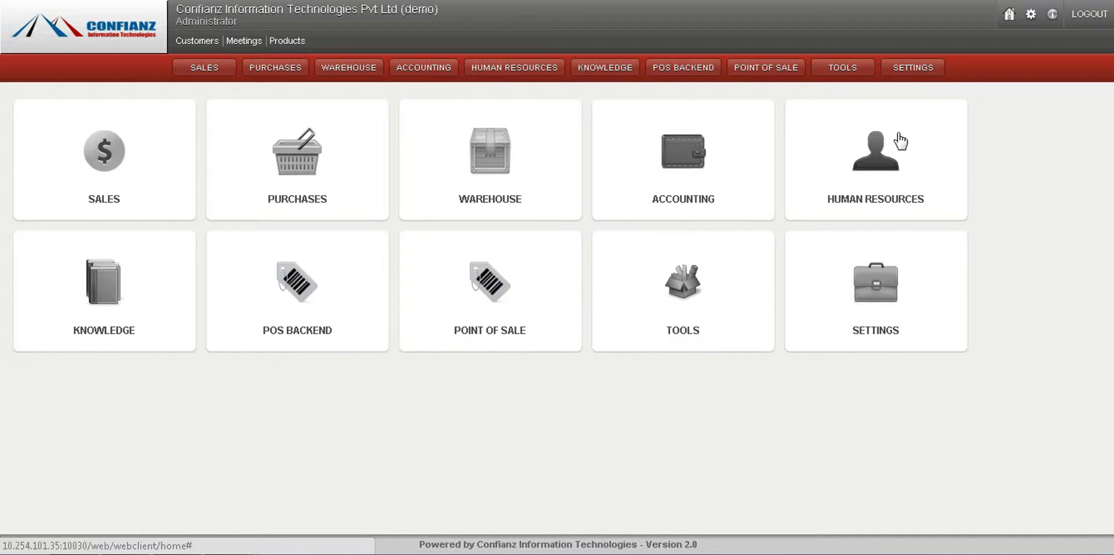
# Step: Open Settings and bring up the Users list under the Users section
pyautogui.click(908, 74)
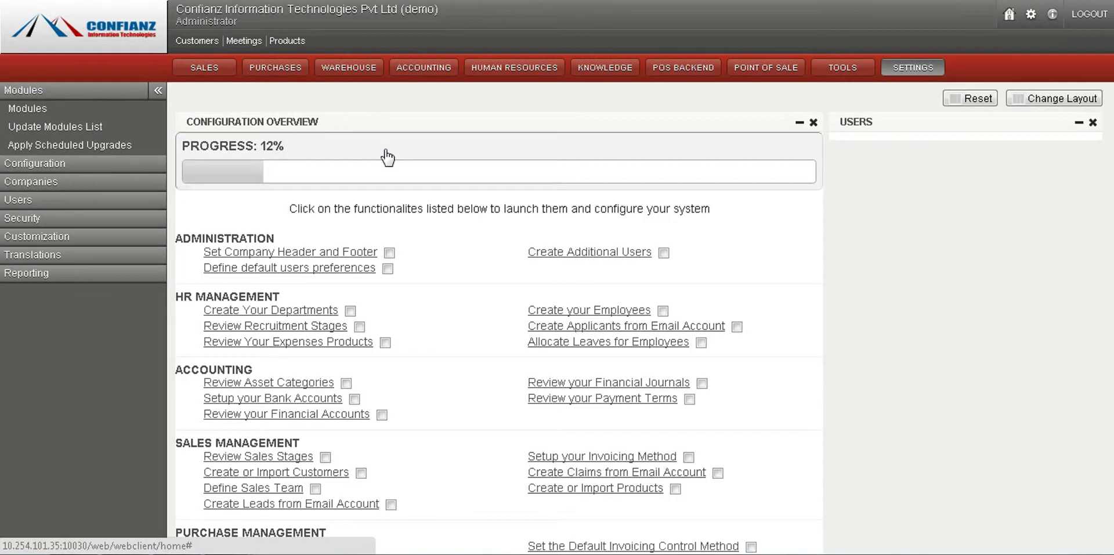
pyautogui.click(14, 203)
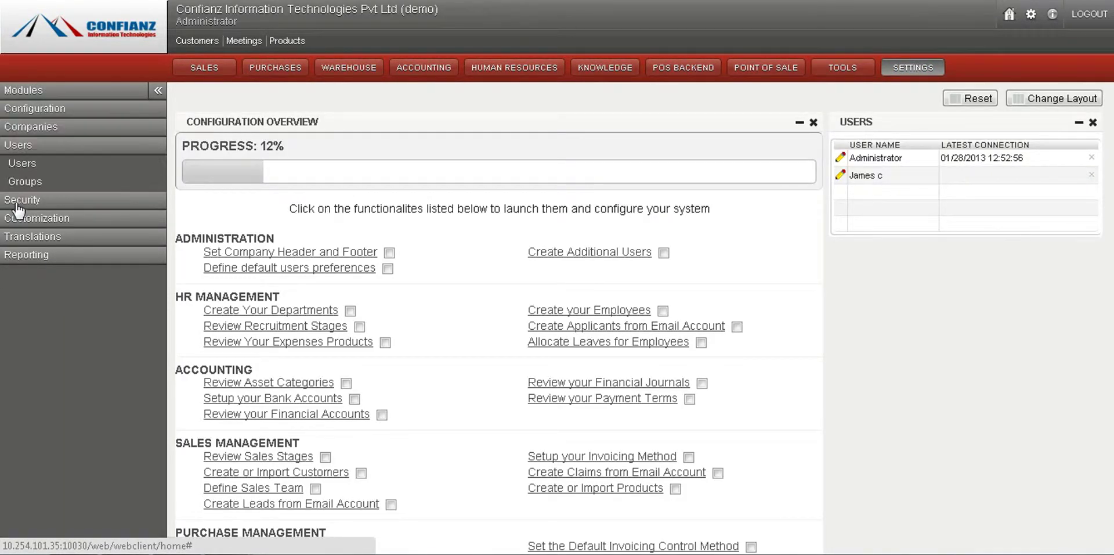
pyautogui.click(27, 168)
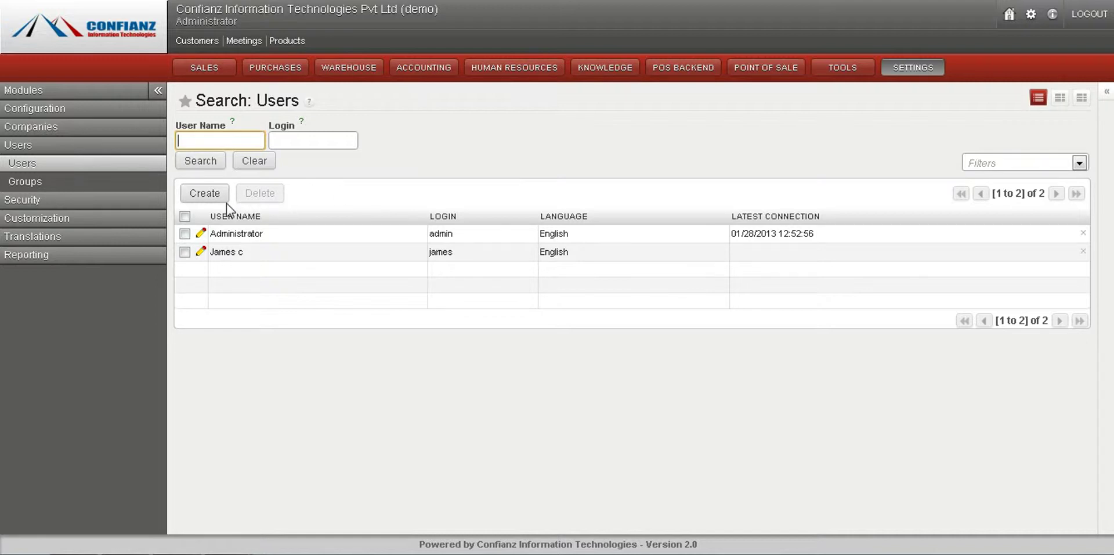
# Step: Create a new user, entering the user's name, the same value as login, and a password
pyautogui.click(207, 194)
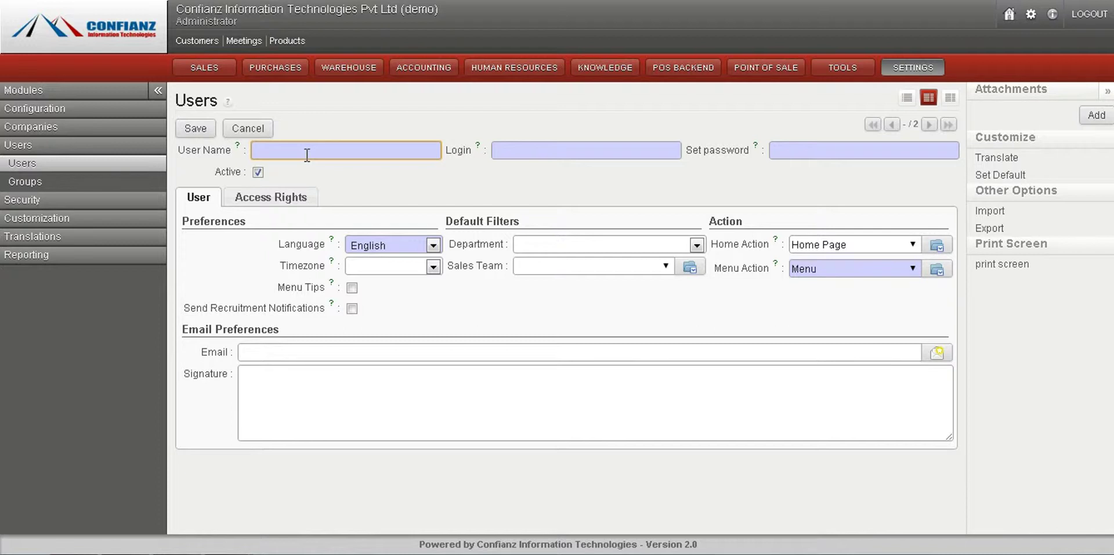
pyautogui.write('abraham')
pyautogui.press('Tab')
pyautogui.write('a')
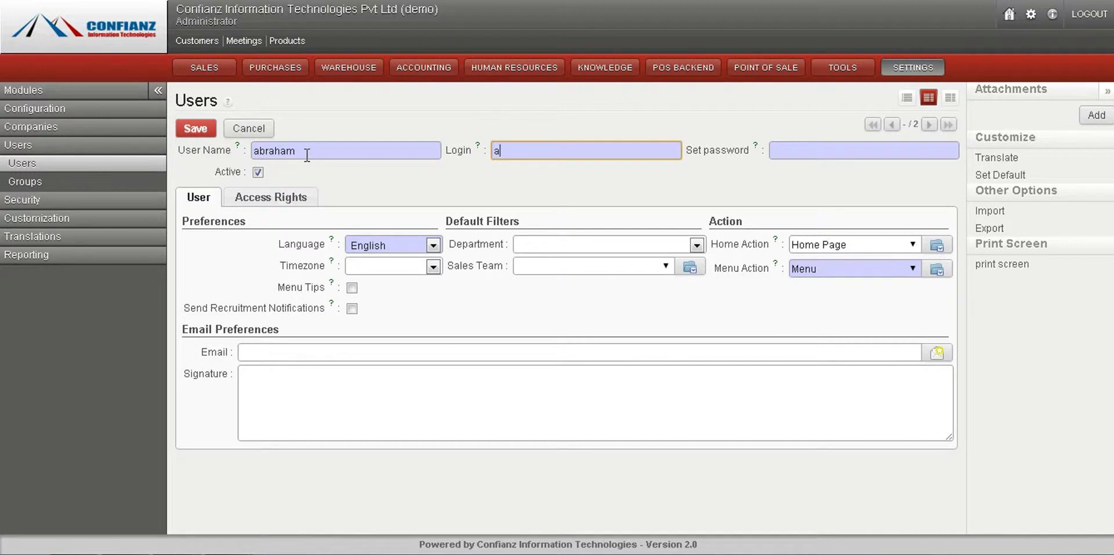
pyautogui.write('braham')
pyautogui.click(819, 153)
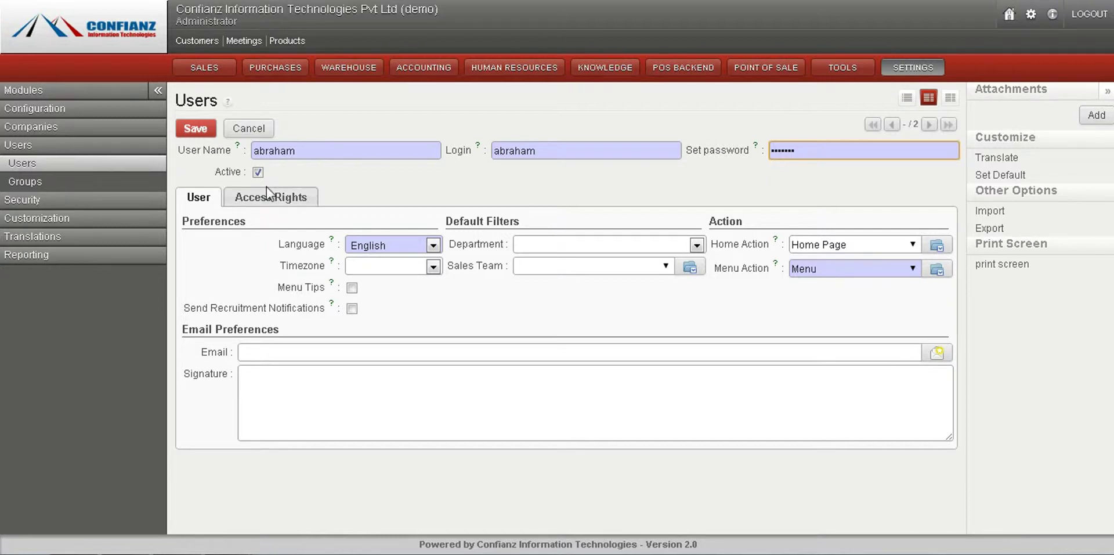
# Step: Set the new user's timezone to America/Adak
pyautogui.click(401, 246)
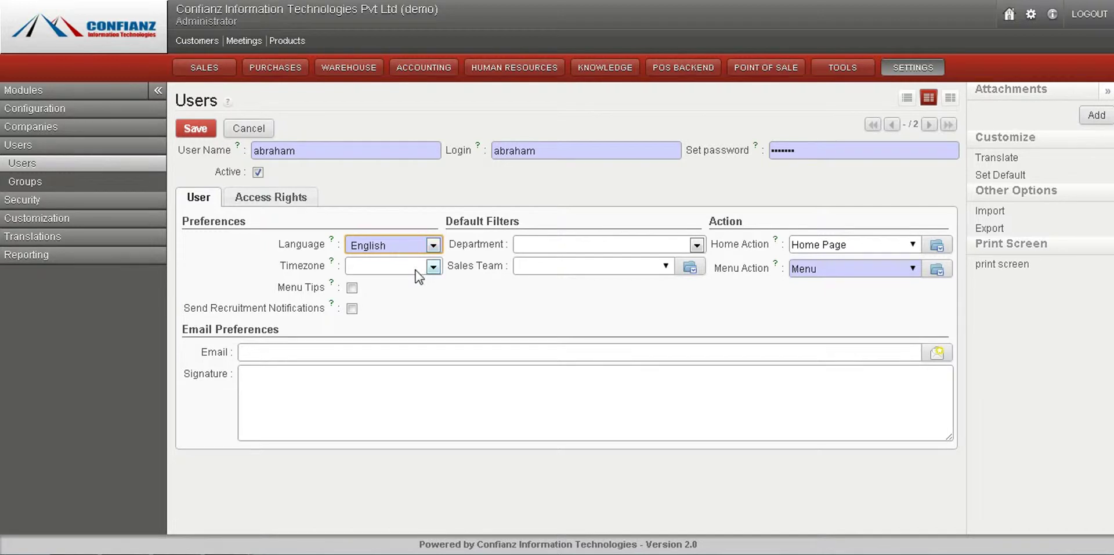
pyautogui.click(391, 264)
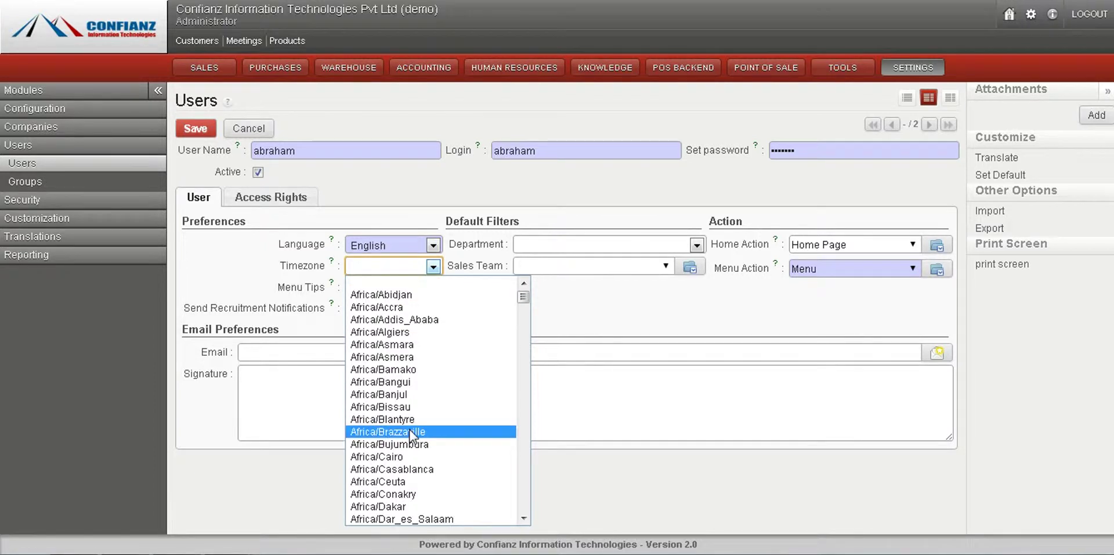
pyautogui.write('am')
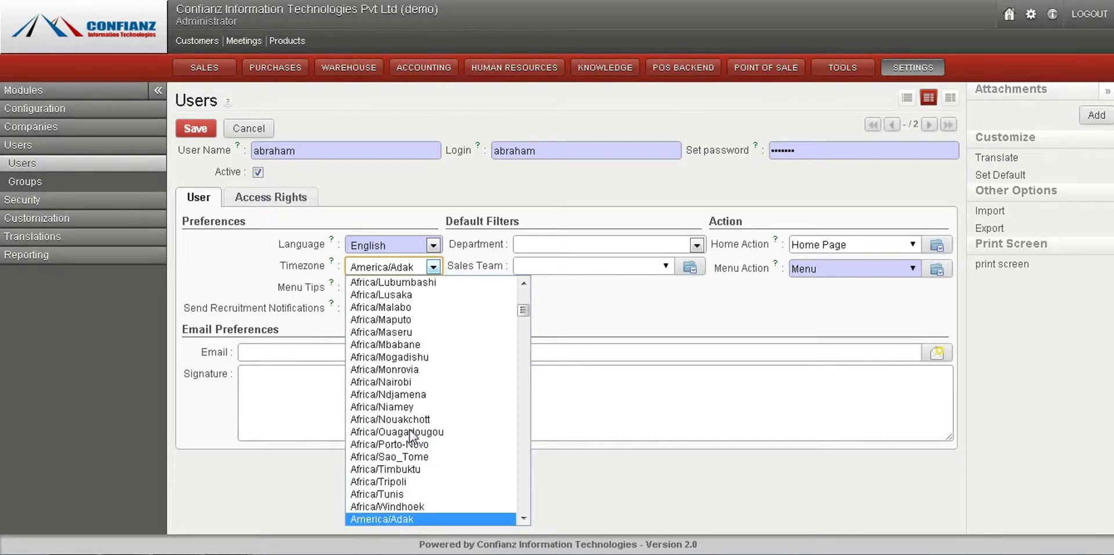
pyautogui.press('Return')
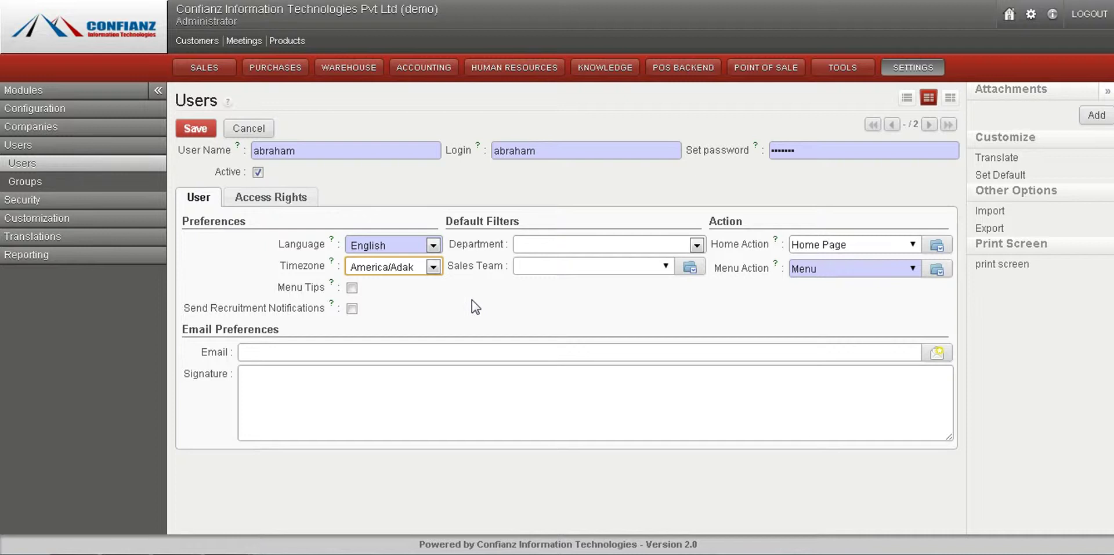
# Step: Choose Sales Department / sales group as the user's default Sales Team
pyautogui.click(667, 246)
pyautogui.click(667, 246)
pyautogui.click(662, 270)
pyautogui.click(665, 268)
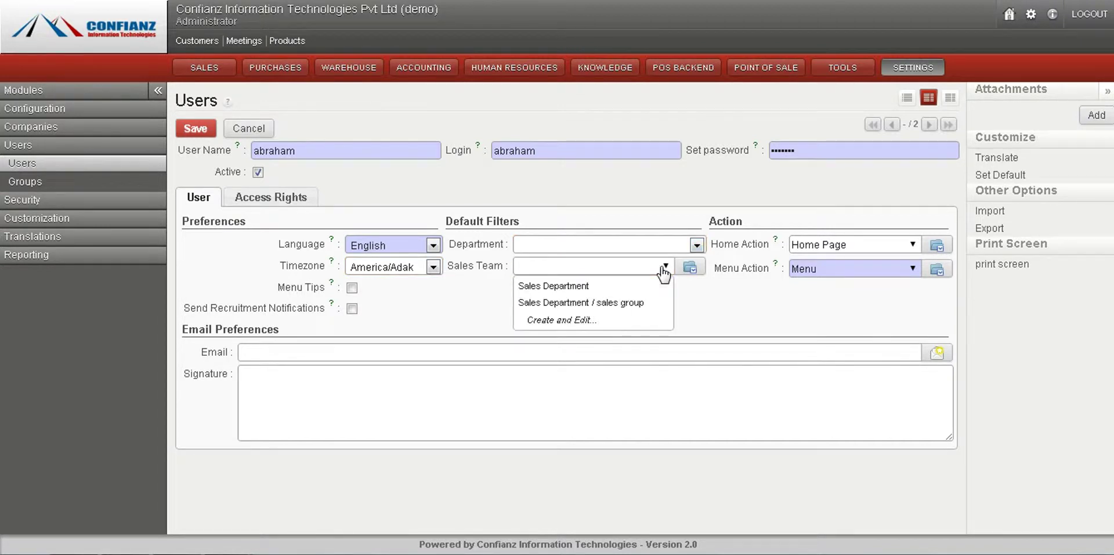
pyautogui.click(587, 308)
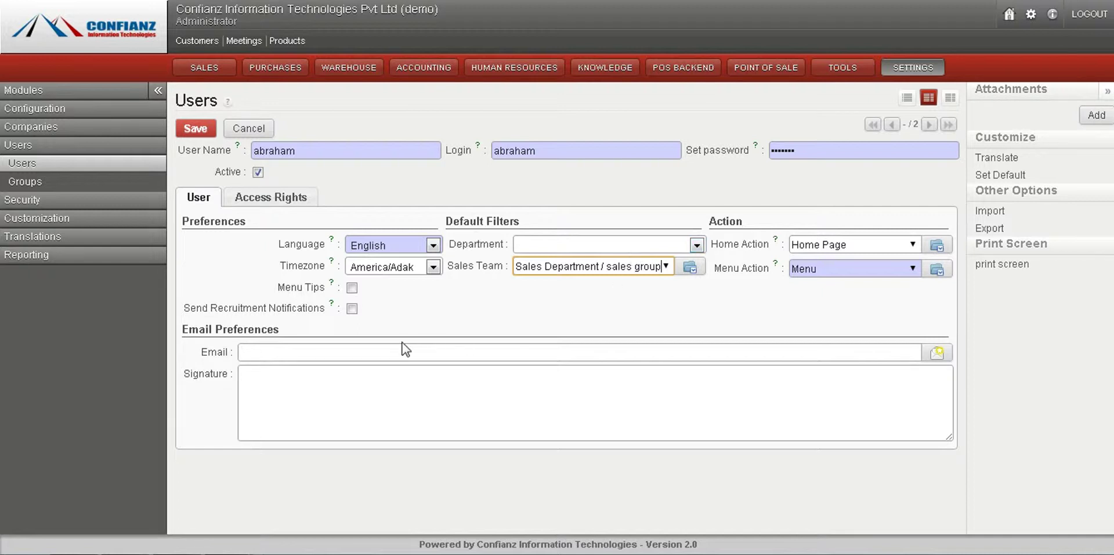
# Step: Enter the user's Gmail address and a signature with full name above phone number
pyautogui.click(349, 350)
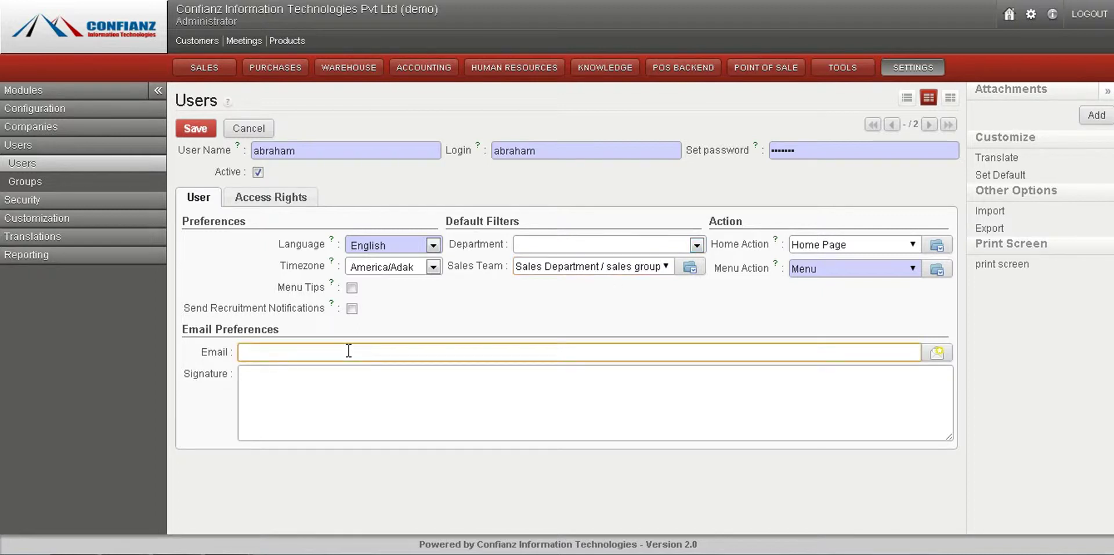
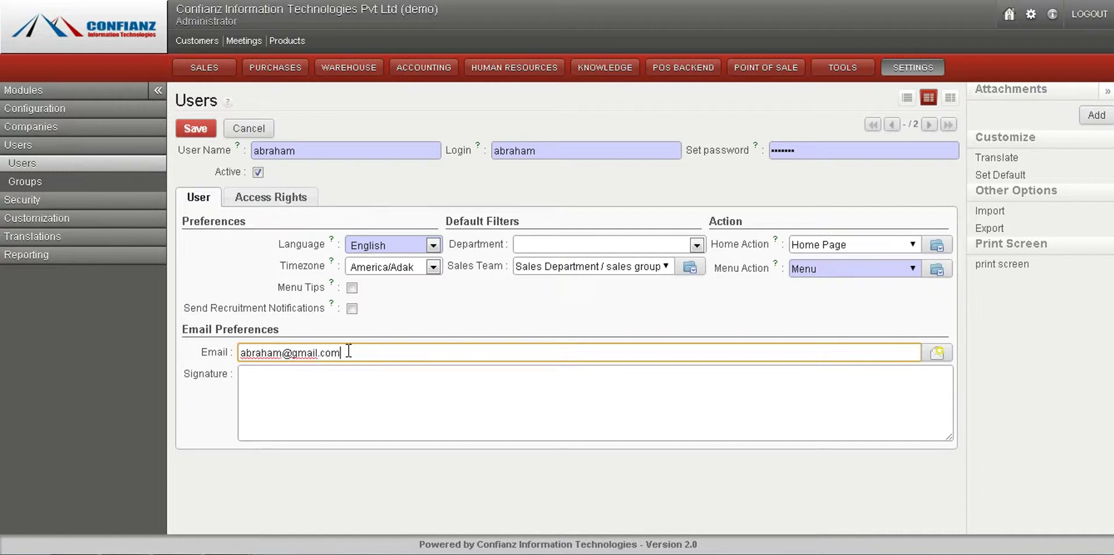
pyautogui.click(374, 421)
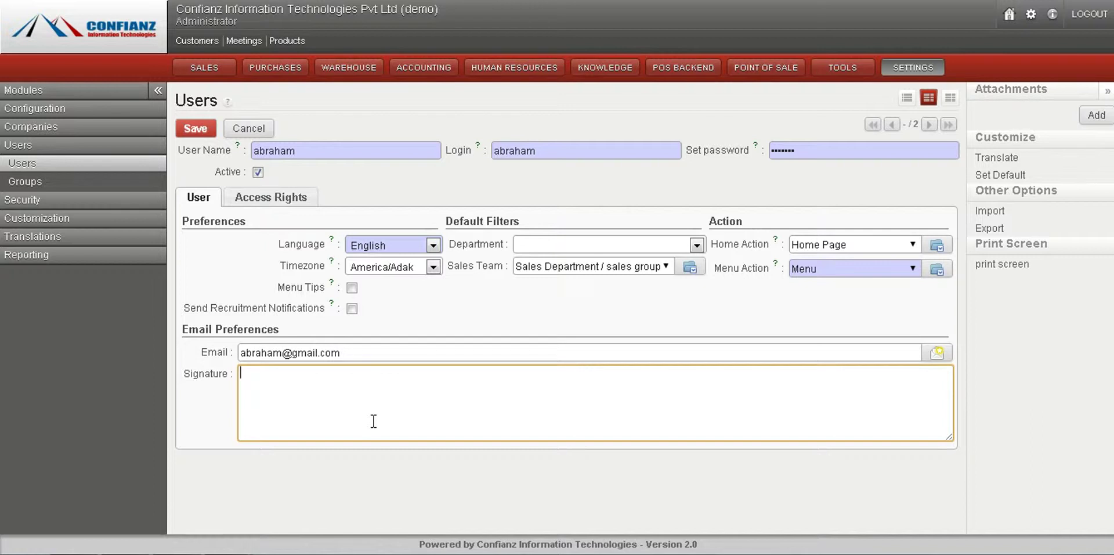
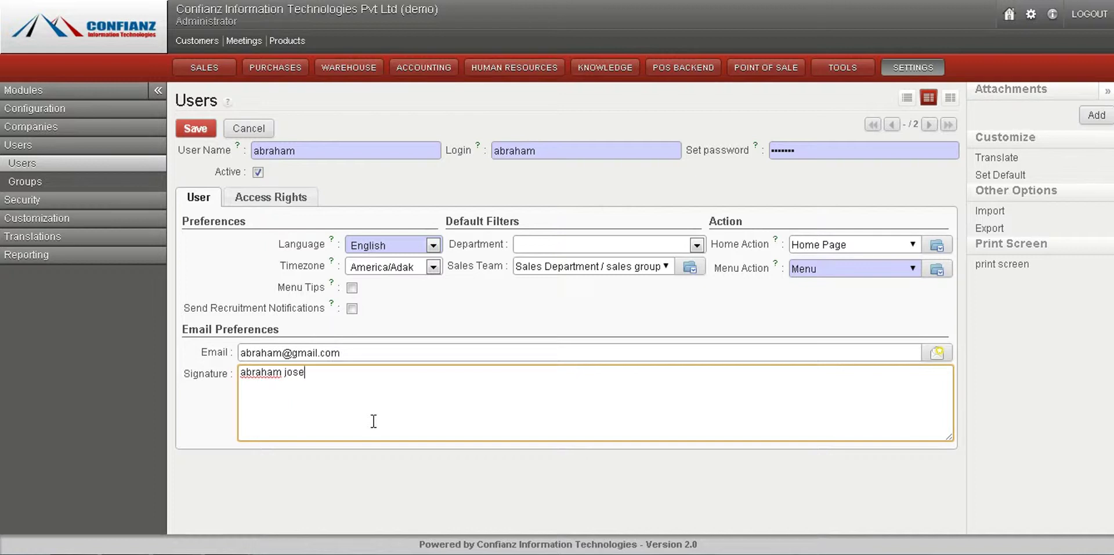
pyautogui.write('ph')
pyautogui.press('Return')
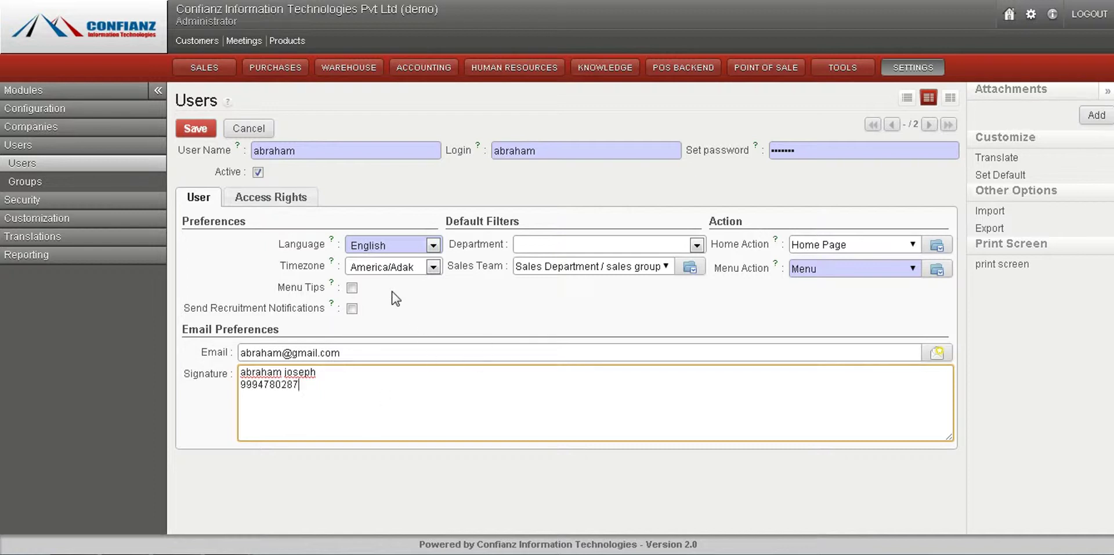
# Step: In Access Rights, set Sales Management to Manager and Accounting & Finance to Invoicing & Payments
pyautogui.click(260, 193)
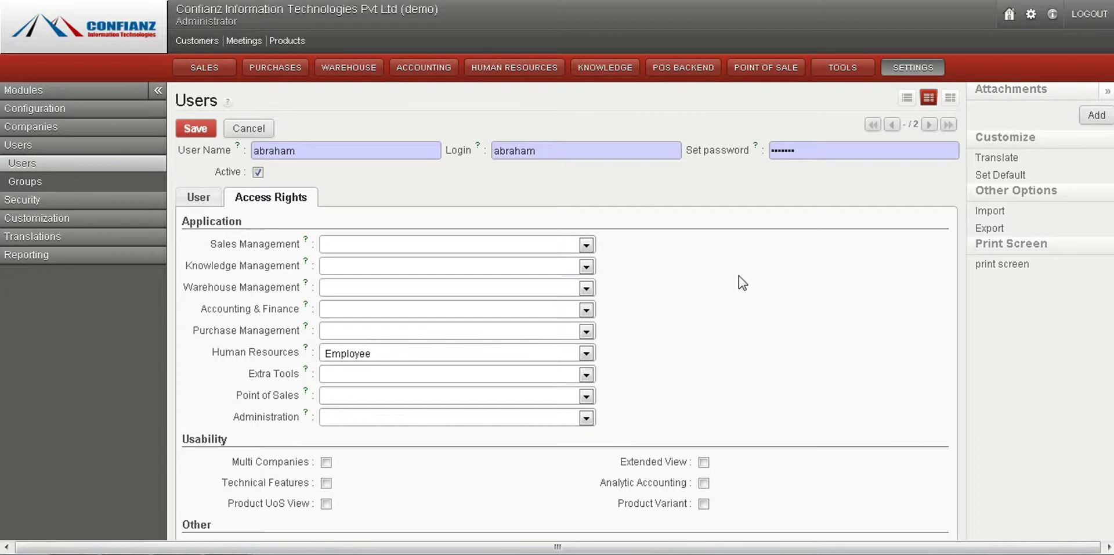
pyautogui.click(585, 245)
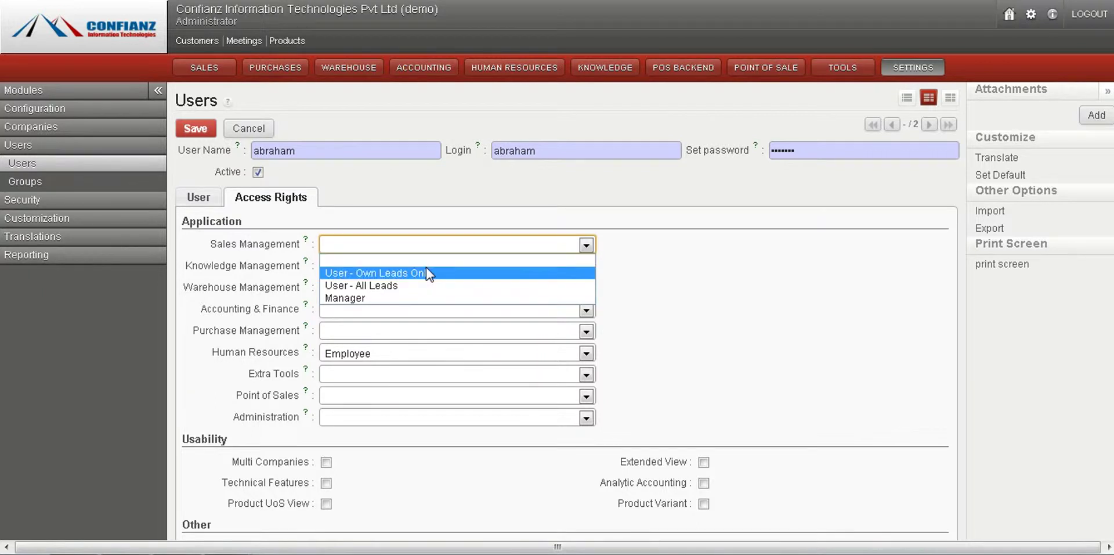
pyautogui.click(371, 298)
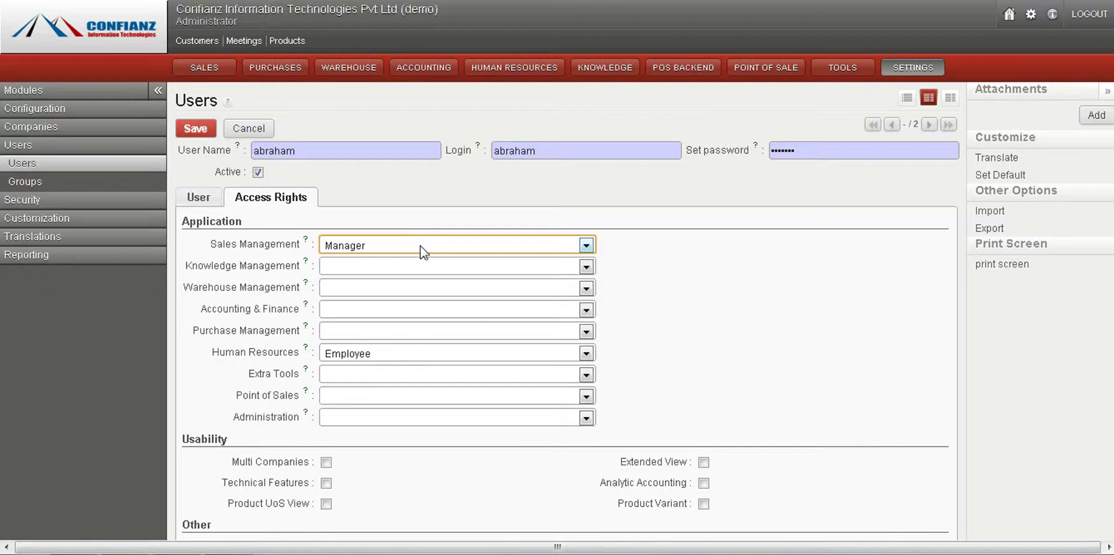
pyautogui.click(451, 317)
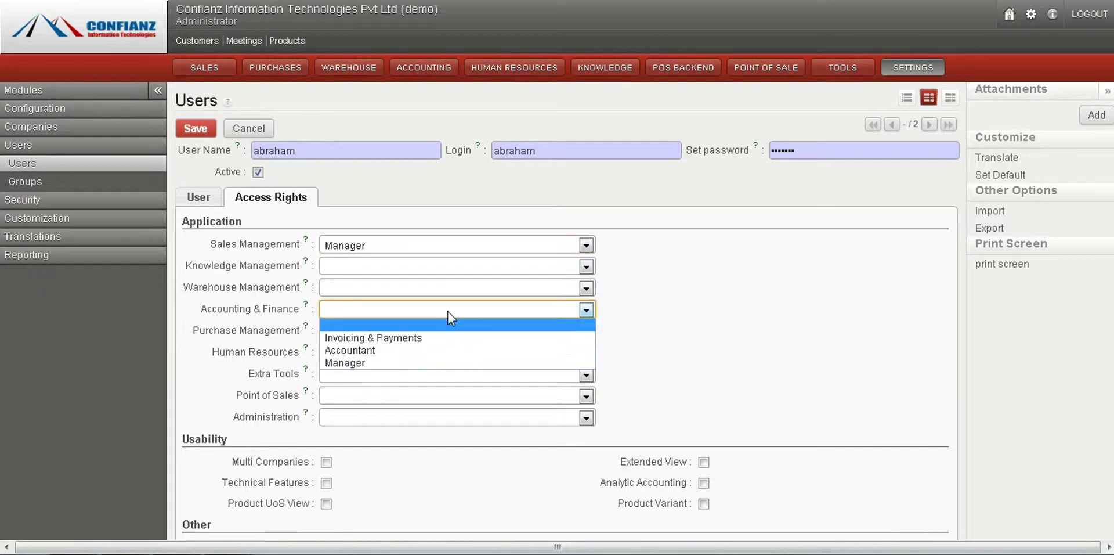
pyautogui.click(433, 338)
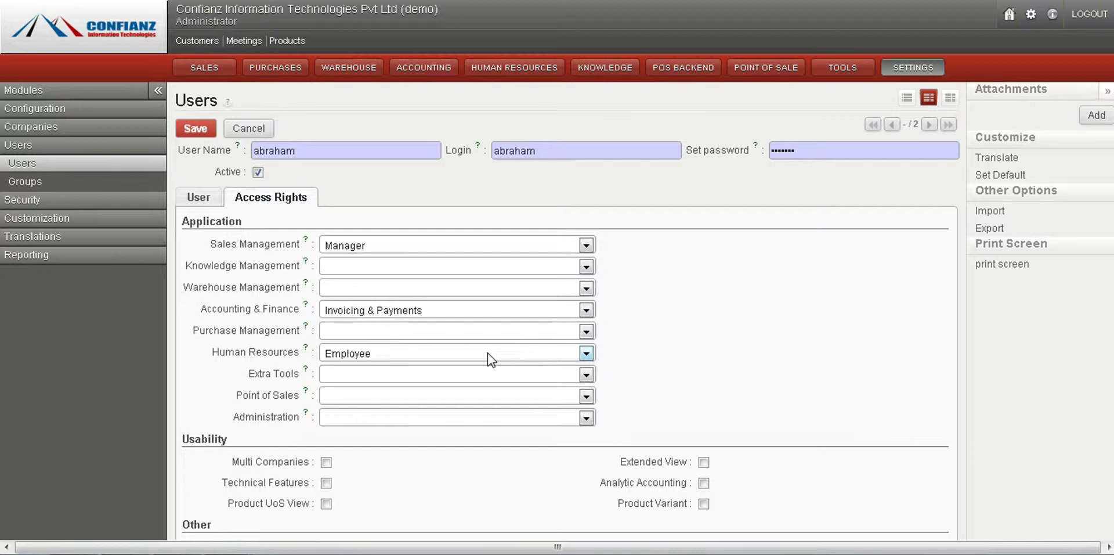
pyautogui.scroll(-2, 557, 270)
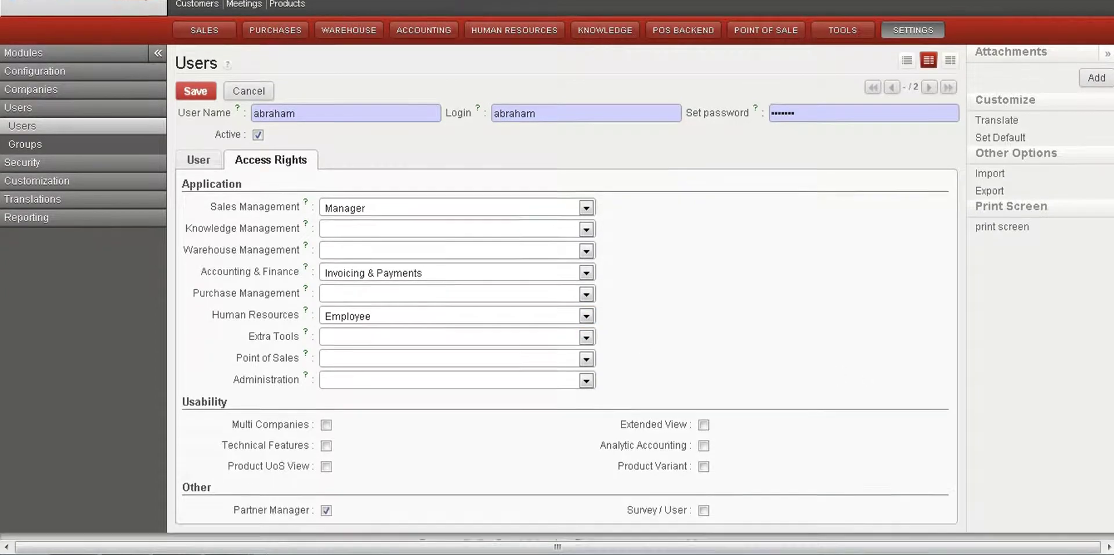
pyautogui.scroll(2, 320, 235)
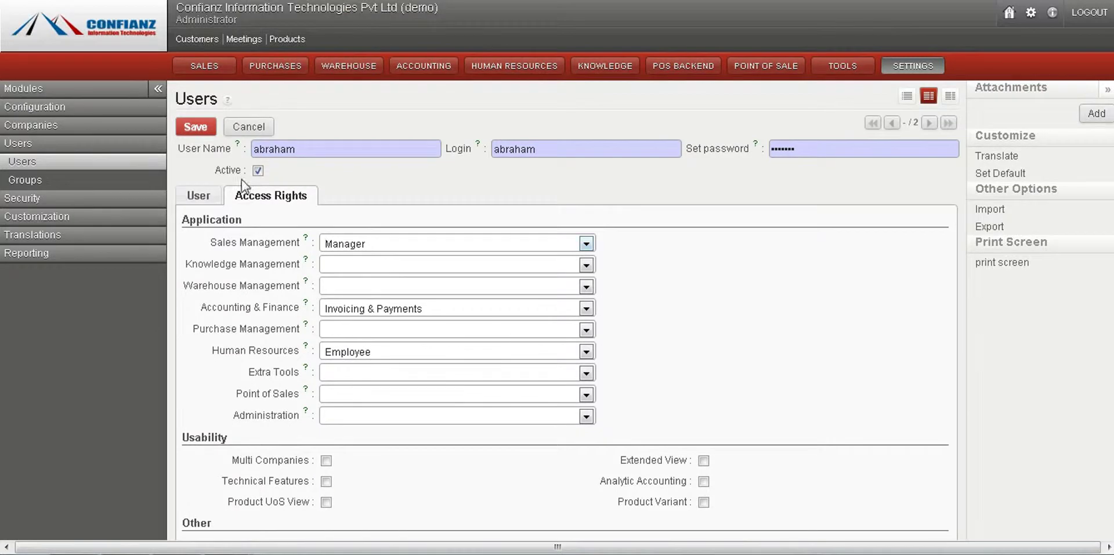
pyautogui.click(197, 196)
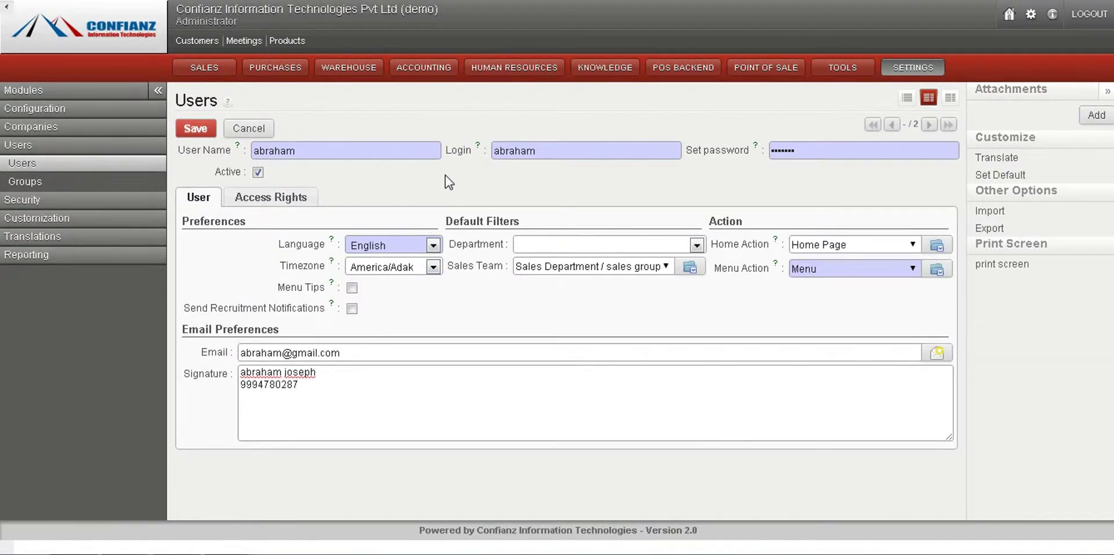
# Step: Save the new user, reopen its record from the list, then return to the three-user list
pyautogui.click(192, 129)
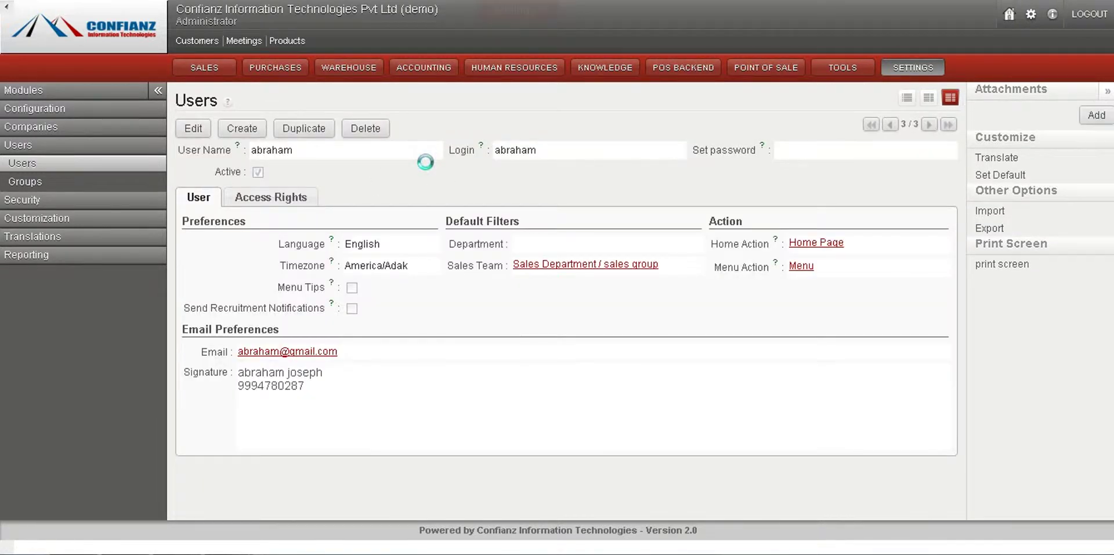
pyautogui.click(116, 169)
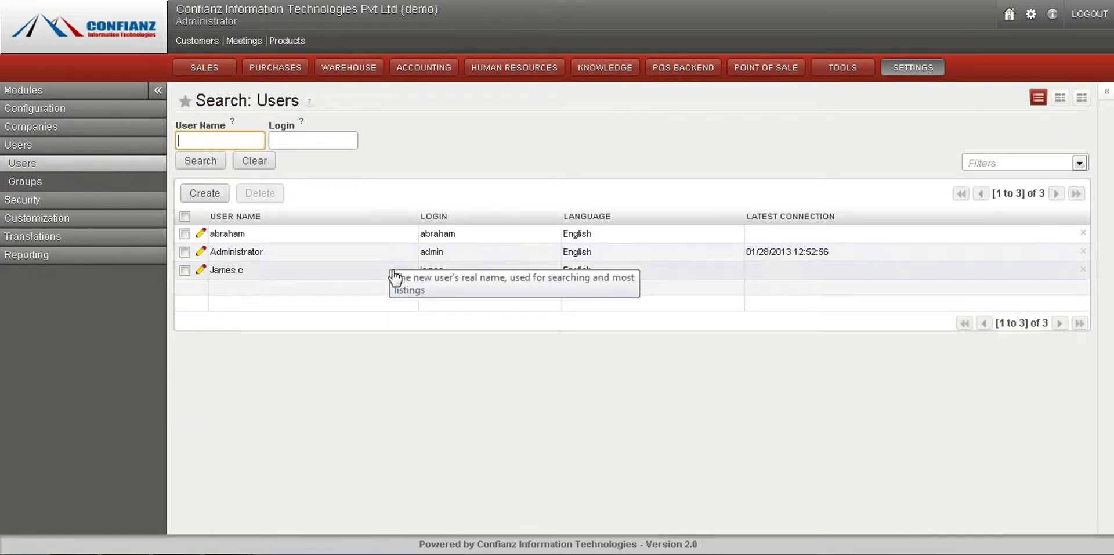
pyautogui.click(412, 236)
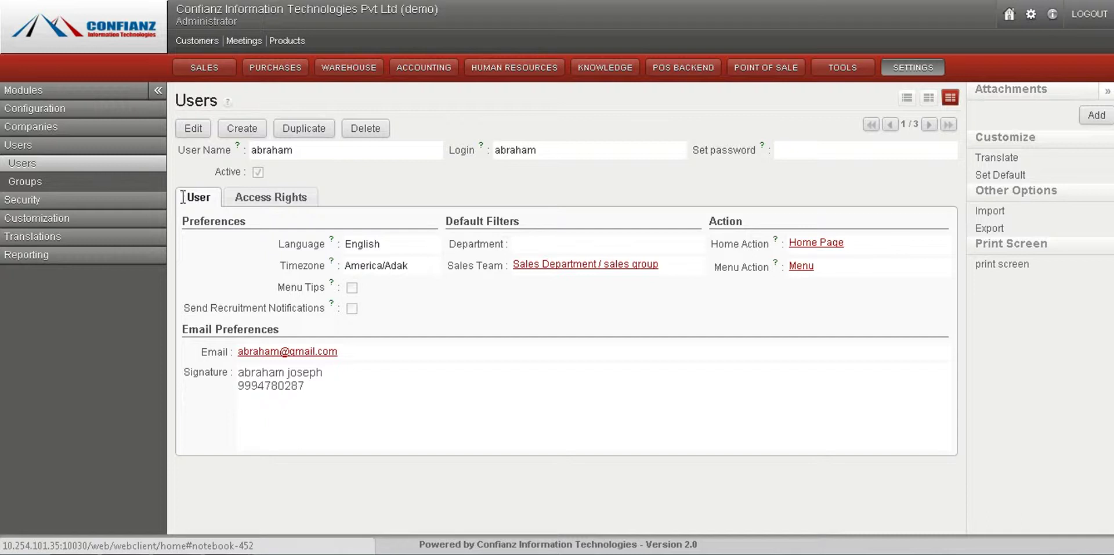
pyautogui.click(189, 133)
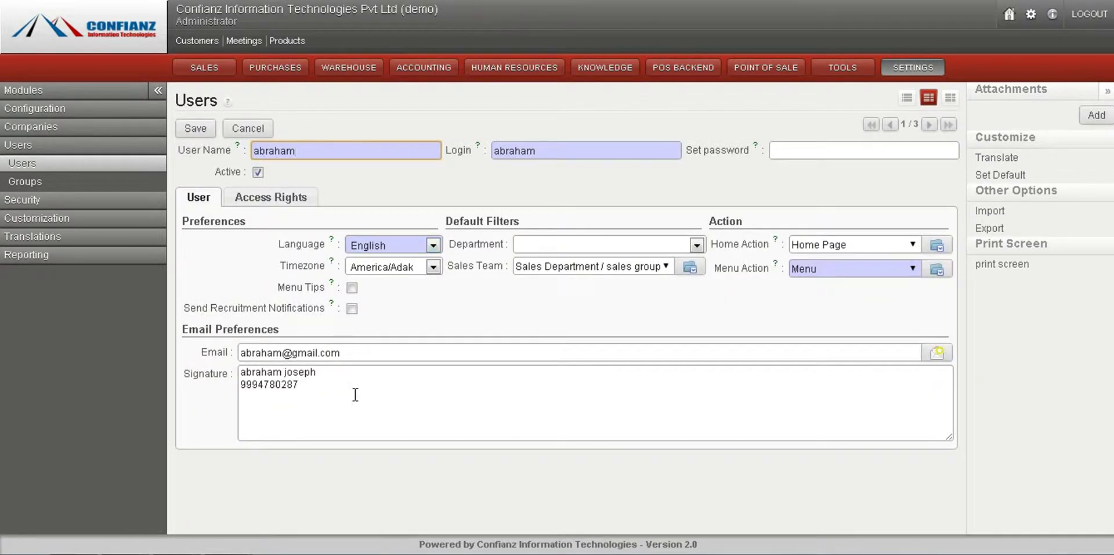
pyautogui.click(119, 165)
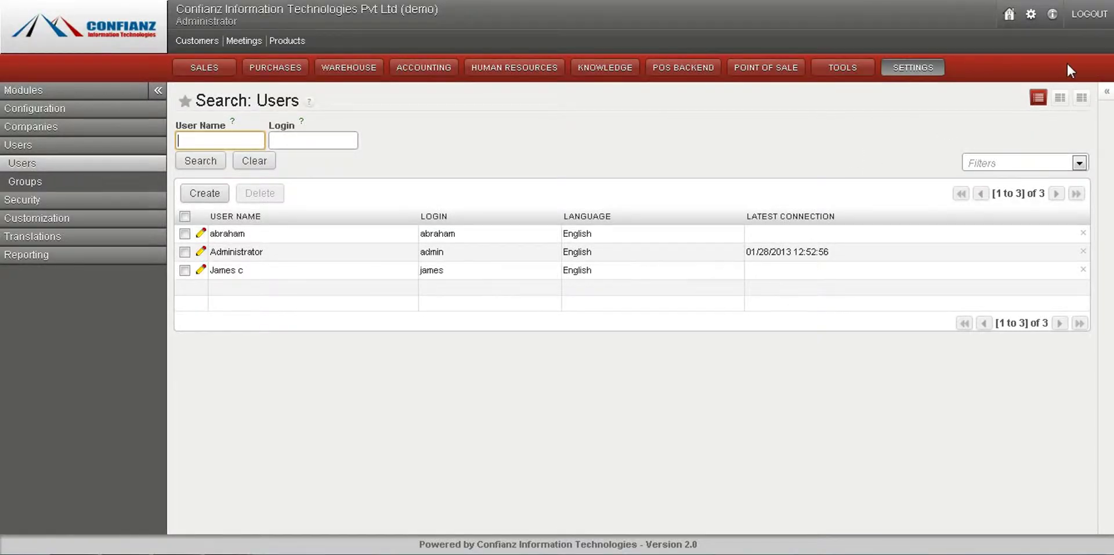
# Step: Log out and sign back in with the new user's login and password
pyautogui.click(1088, 17)
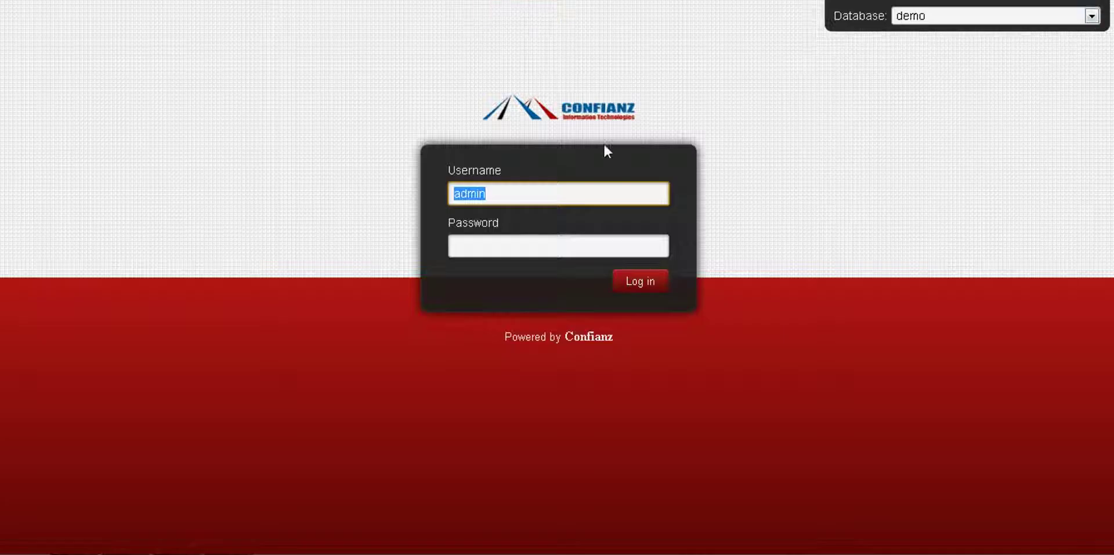
pyautogui.press('BackSpace')
pyautogui.write('abraham')
pyautogui.press('Tab')
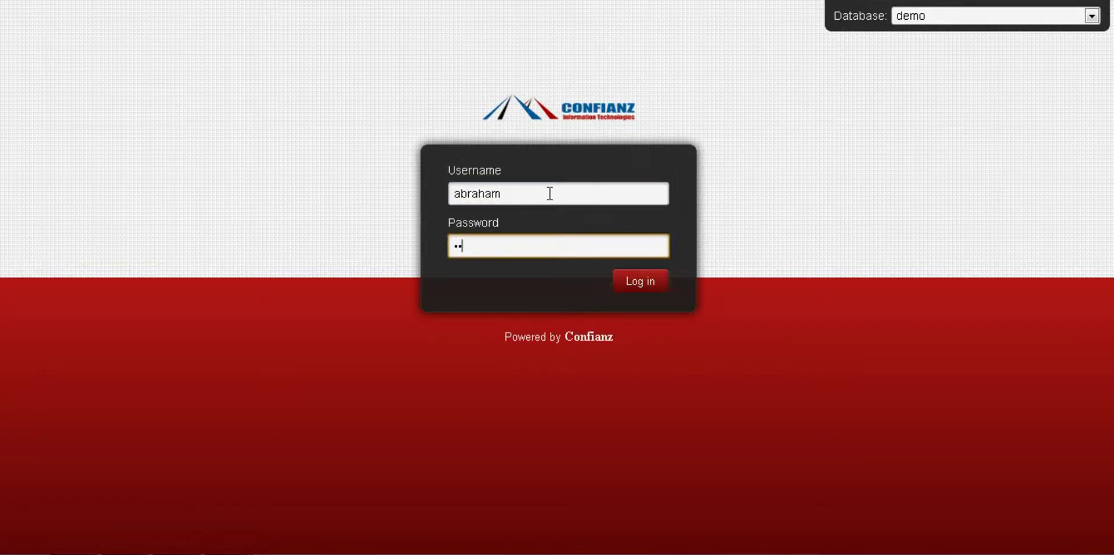
pyautogui.click(627, 281)
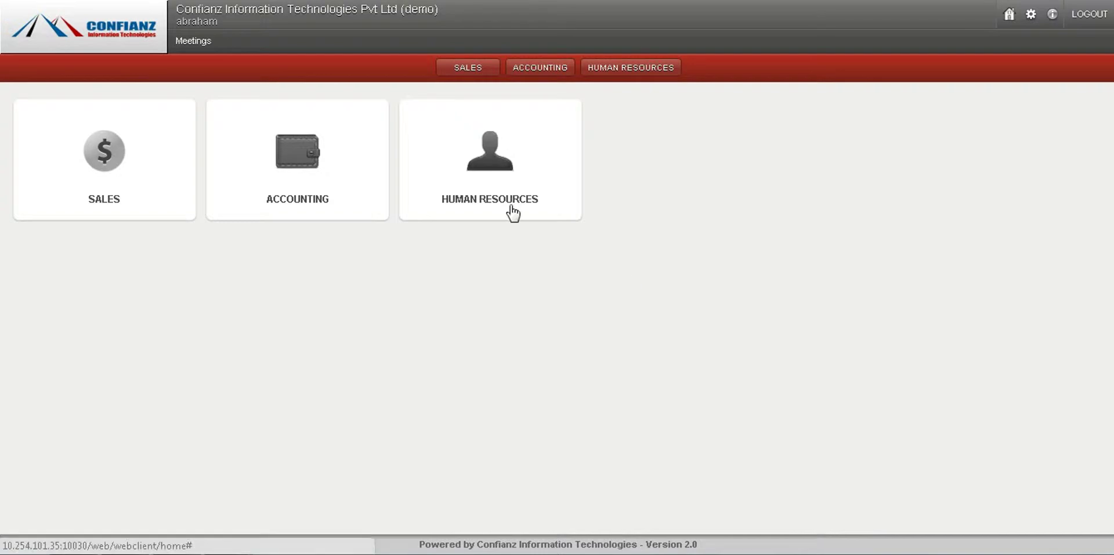
# Step: View the Sales, Accounting and Human Resources dashboards, then log out
pyautogui.click(114, 181)
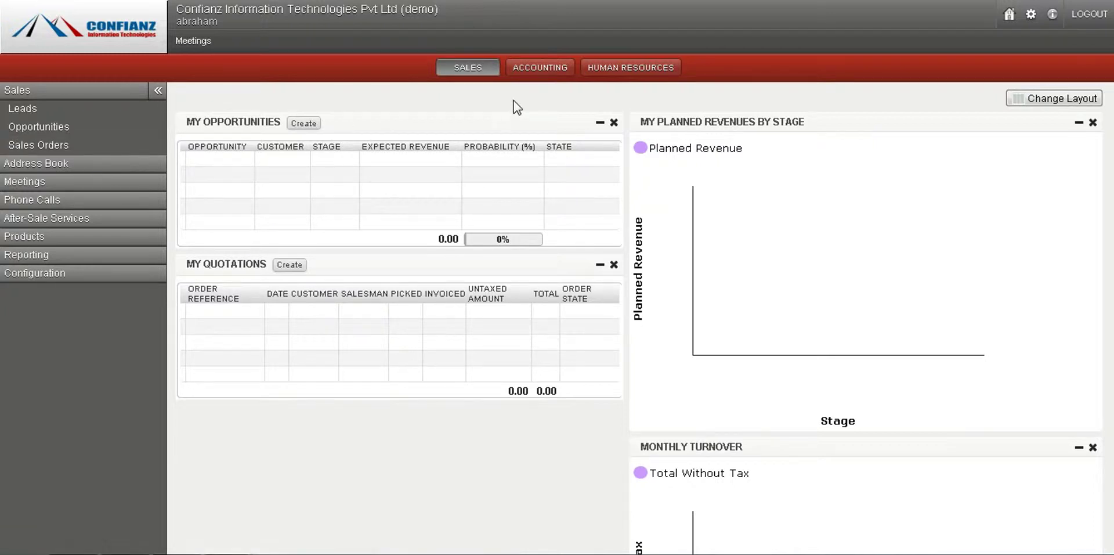
pyautogui.click(528, 74)
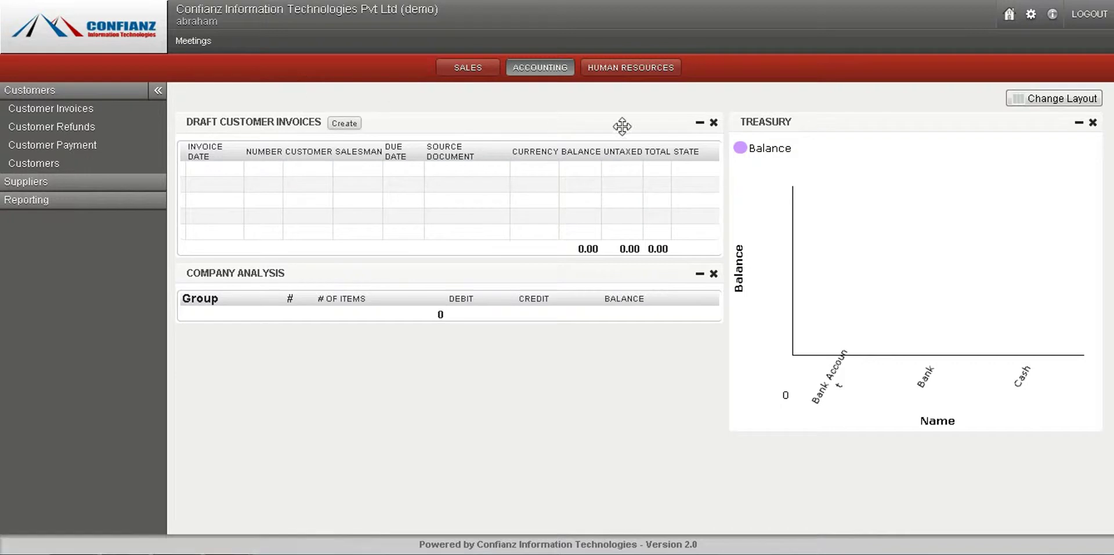
pyautogui.click(625, 70)
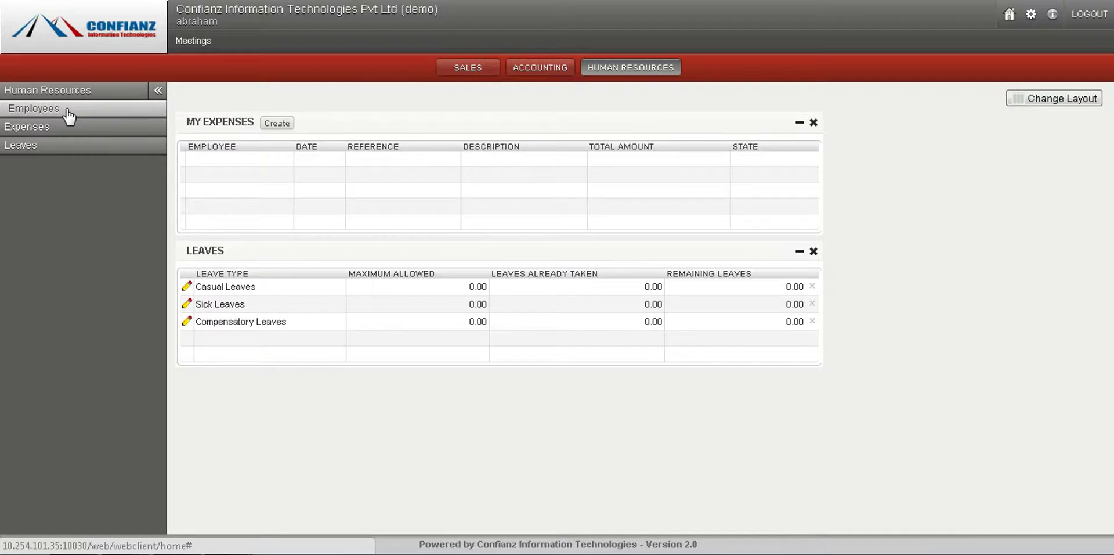
pyautogui.click(1088, 18)
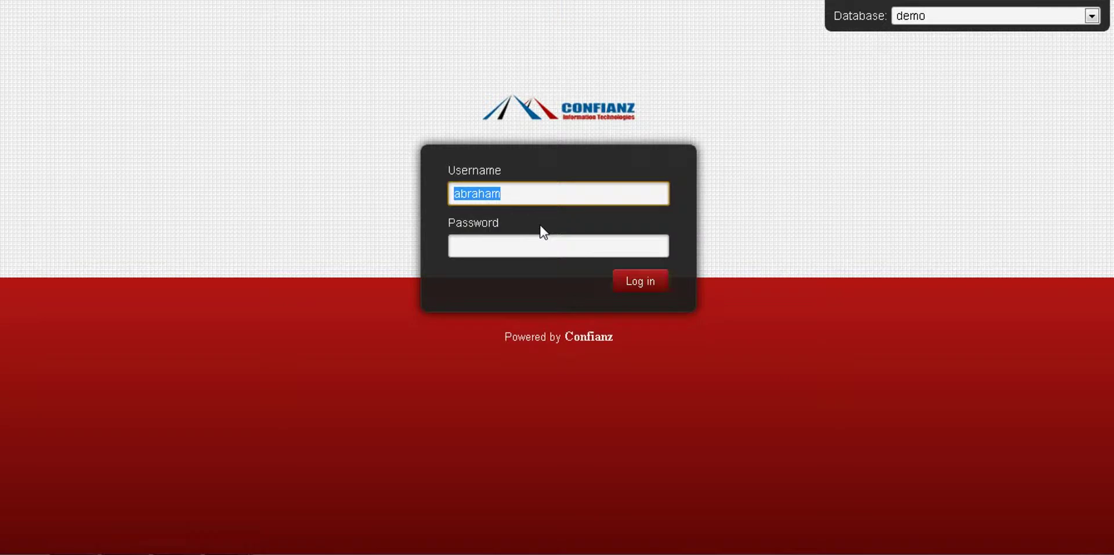
# Step: Sign in as admin with the administrator password and open the Settings overview
pyautogui.click(499, 250)
pyautogui.moveTo(512, 195); pyautogui.dragTo(381, 200)
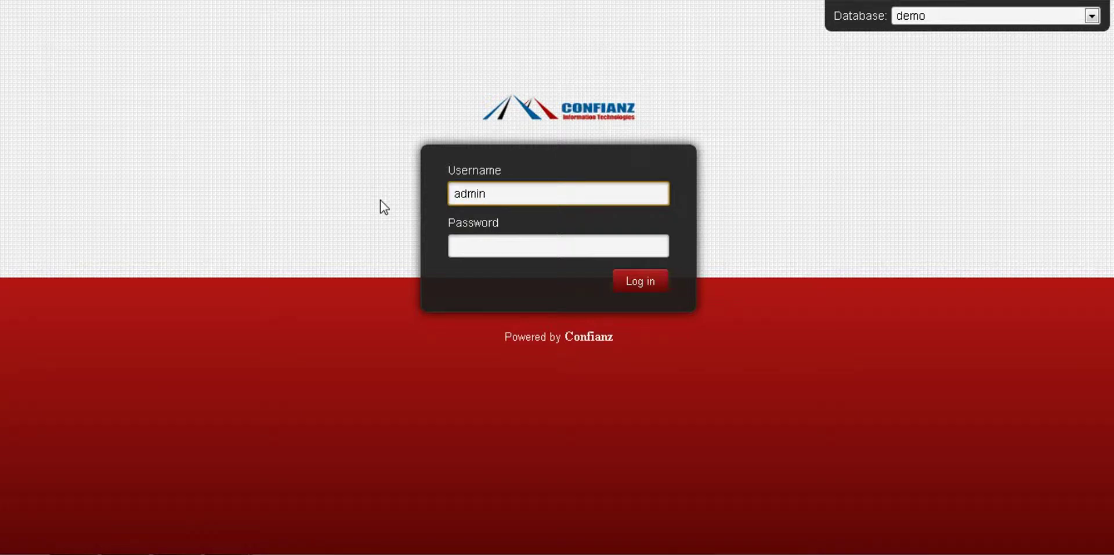
pyautogui.press('Tab')
pyautogui.press('Return')
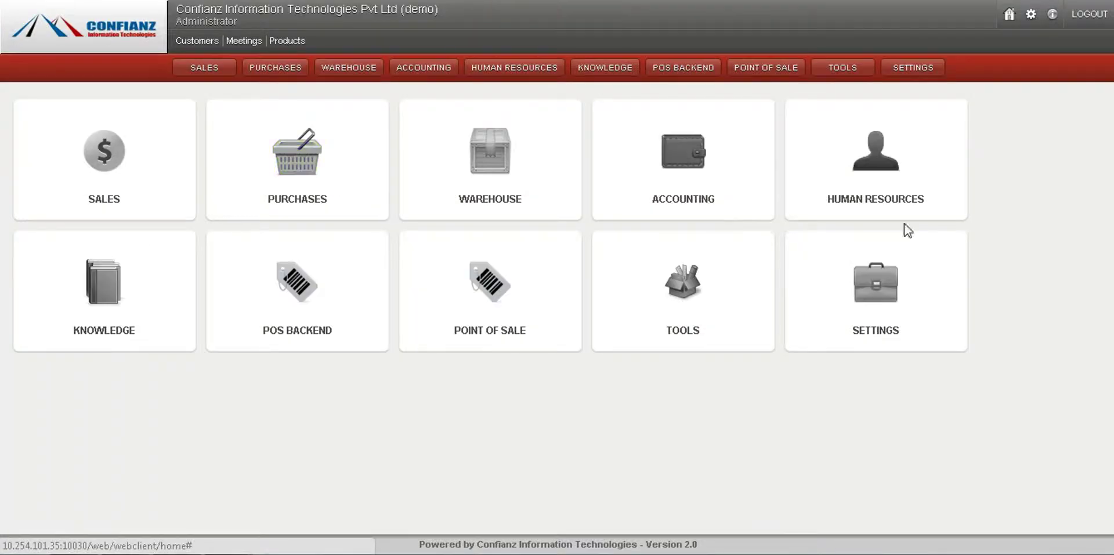
pyautogui.click(877, 284)
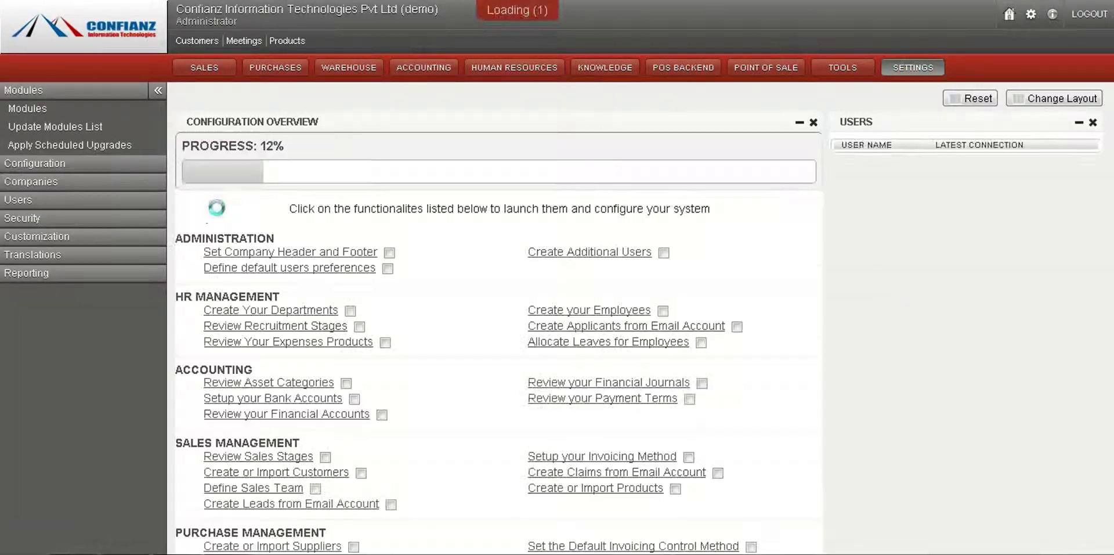
# Step: Open the Confianz Information Technologies Pvt Ltd record from Companies > Companies
pyautogui.click(80, 185)
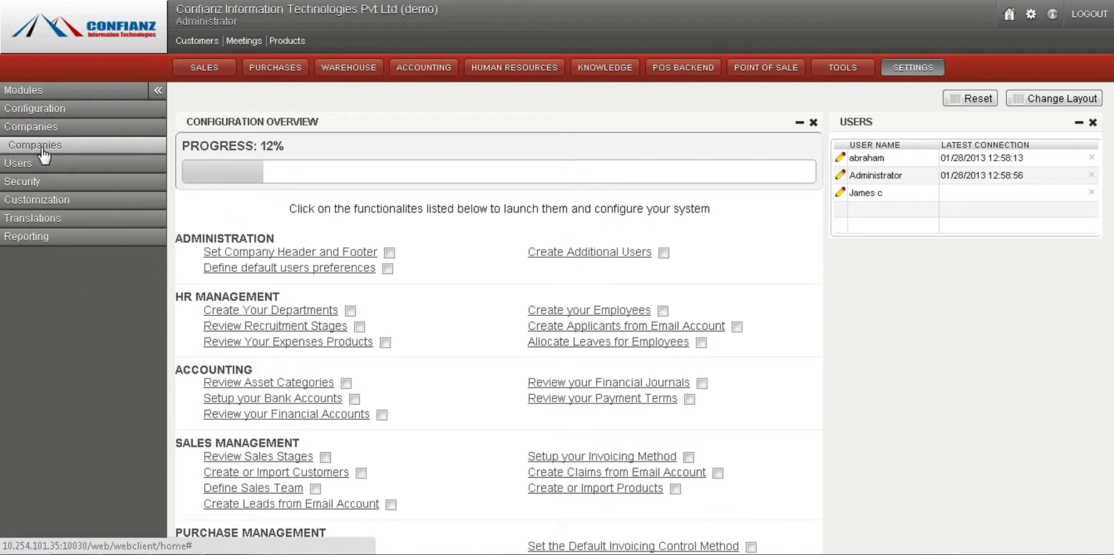
pyautogui.click(40, 146)
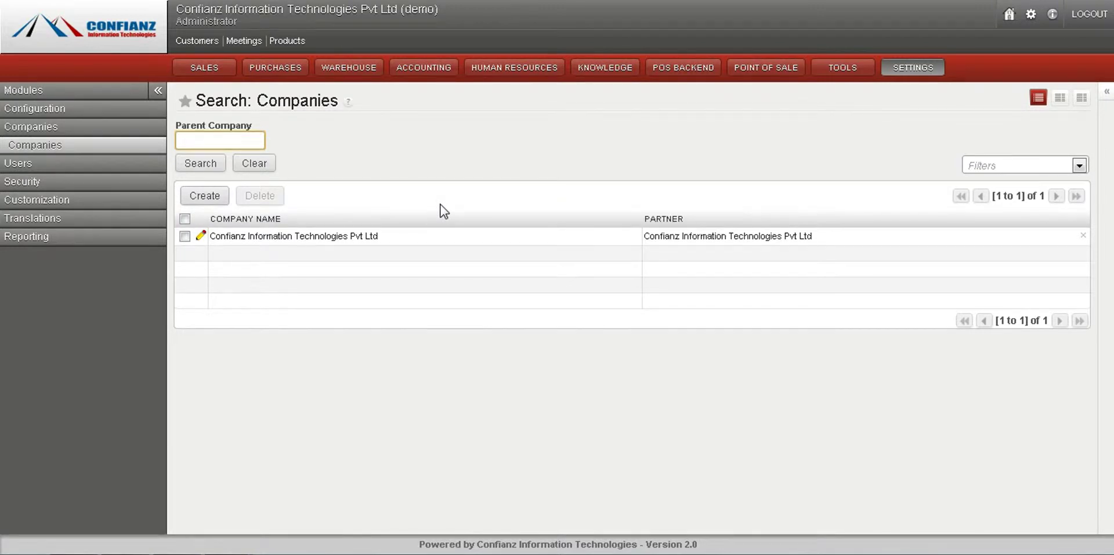
pyautogui.click(427, 237)
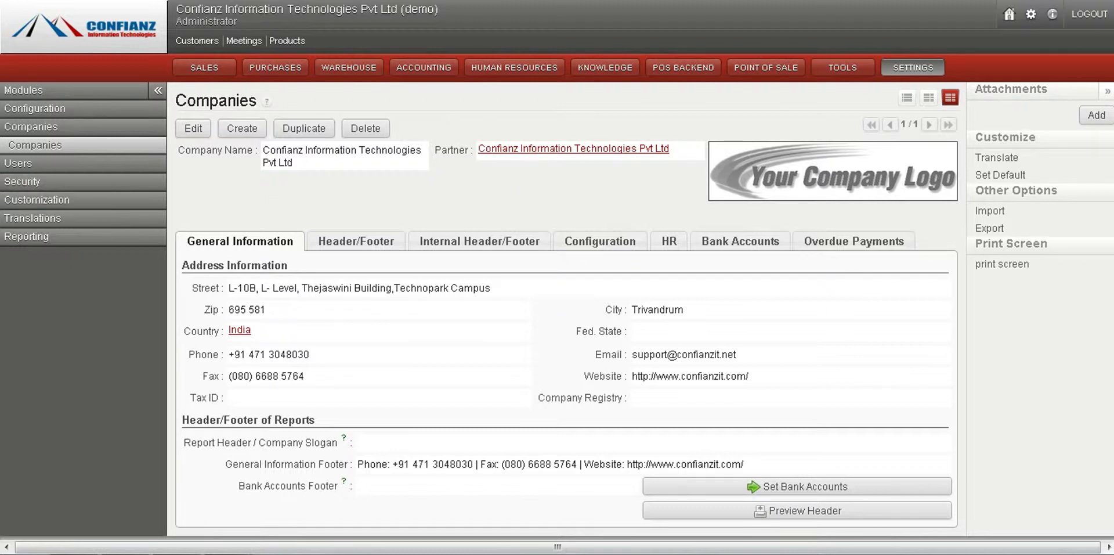
# Step: Review its report header code, address and support e-mail, then its accounting configuration
pyautogui.scroll(-1, 589, 238)
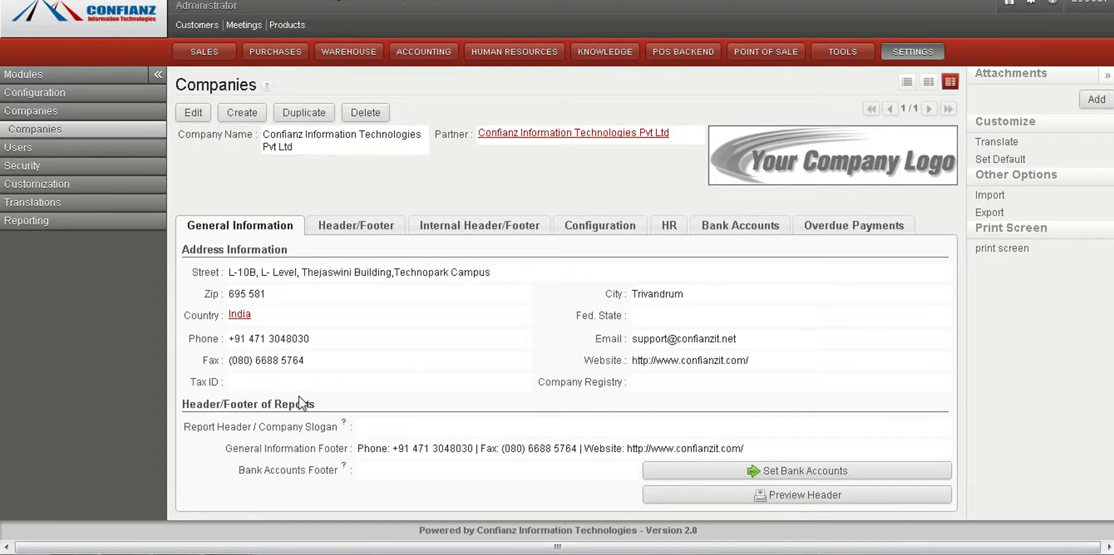
pyautogui.click(361, 225)
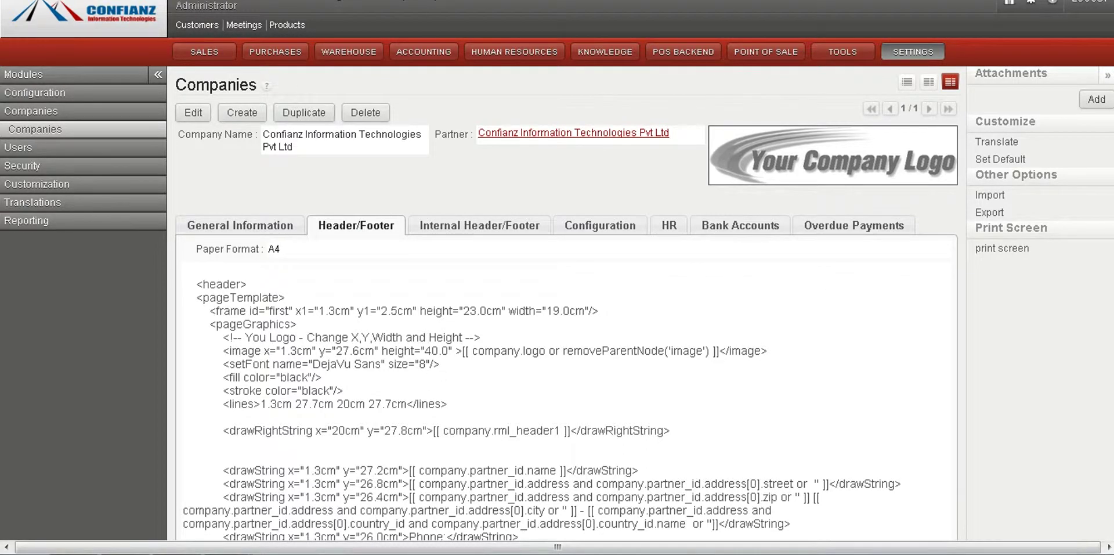
pyautogui.scroll(-3, 557, 349)
pyautogui.scroll(-1, 1057, 186)
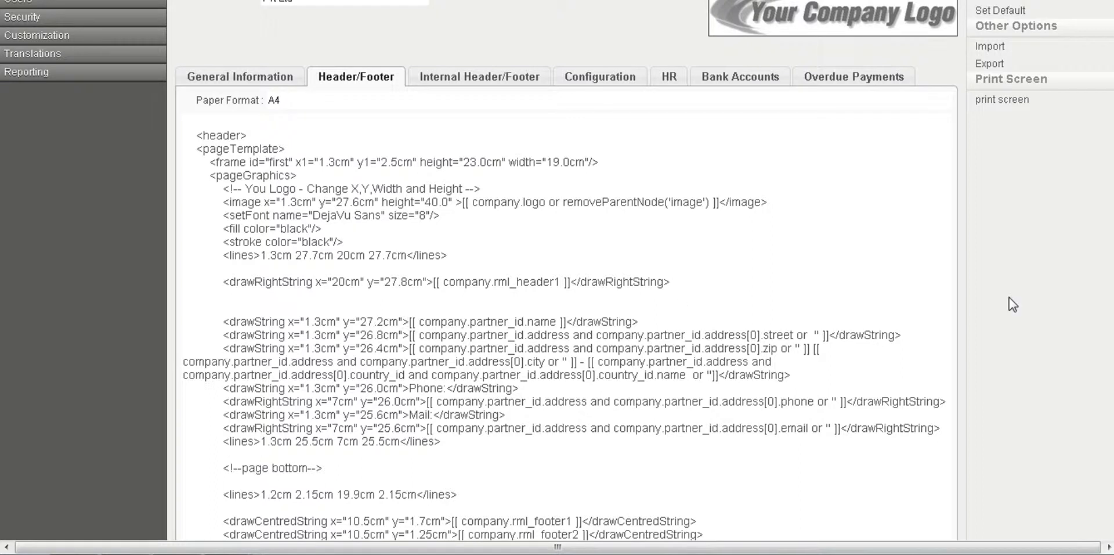
pyautogui.scroll(-2, 558, 290)
pyautogui.scroll(7, 557, 291)
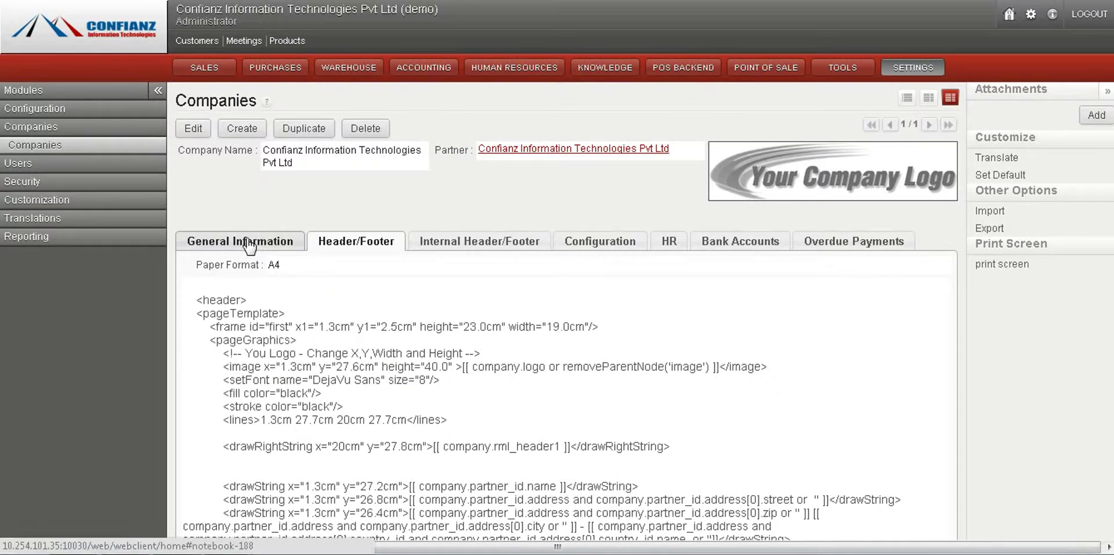
pyautogui.click(248, 240)
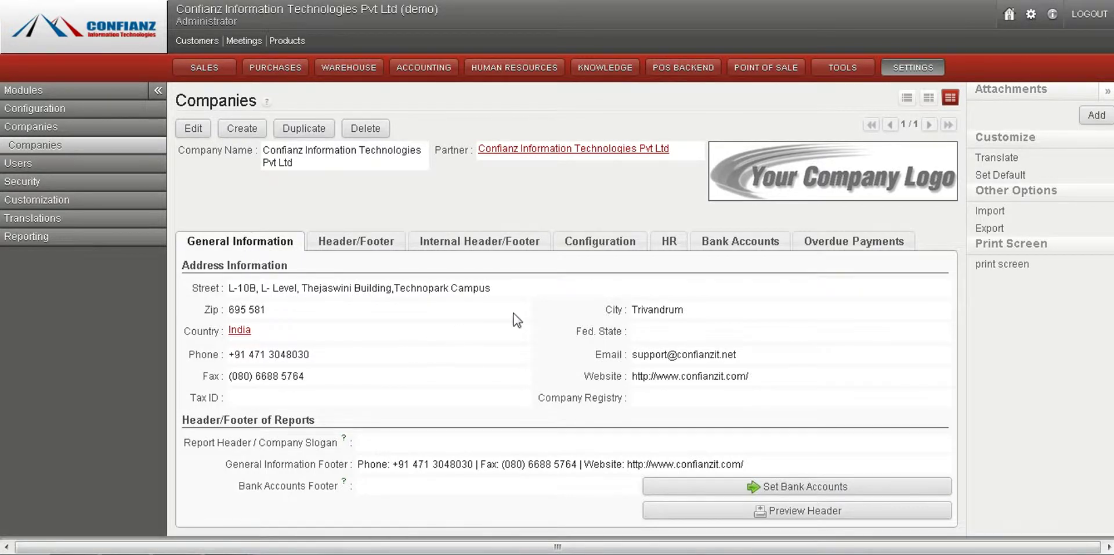
pyautogui.moveTo(632, 355); pyautogui.dragTo(755, 344)
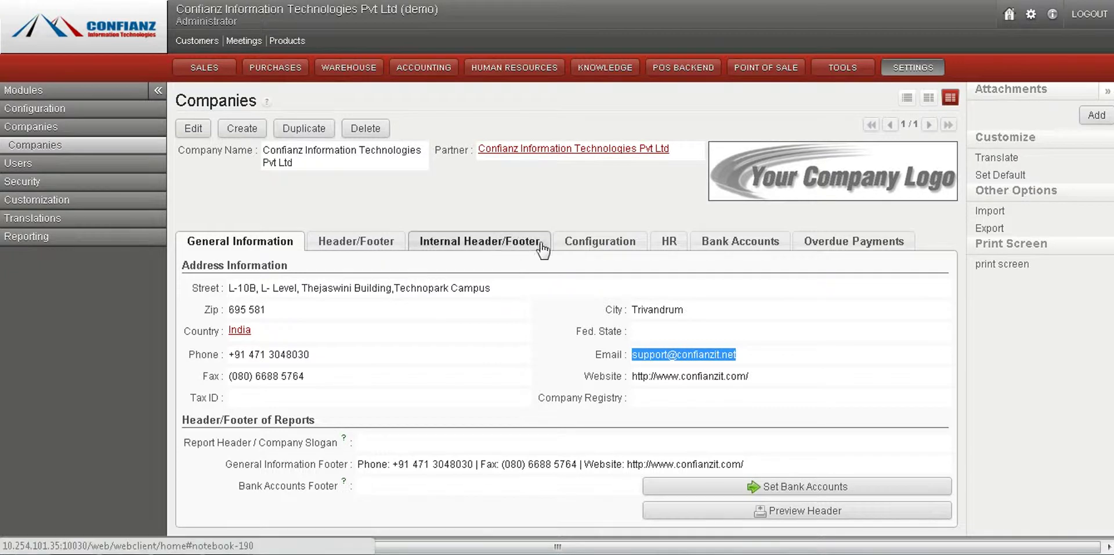
pyautogui.click(581, 244)
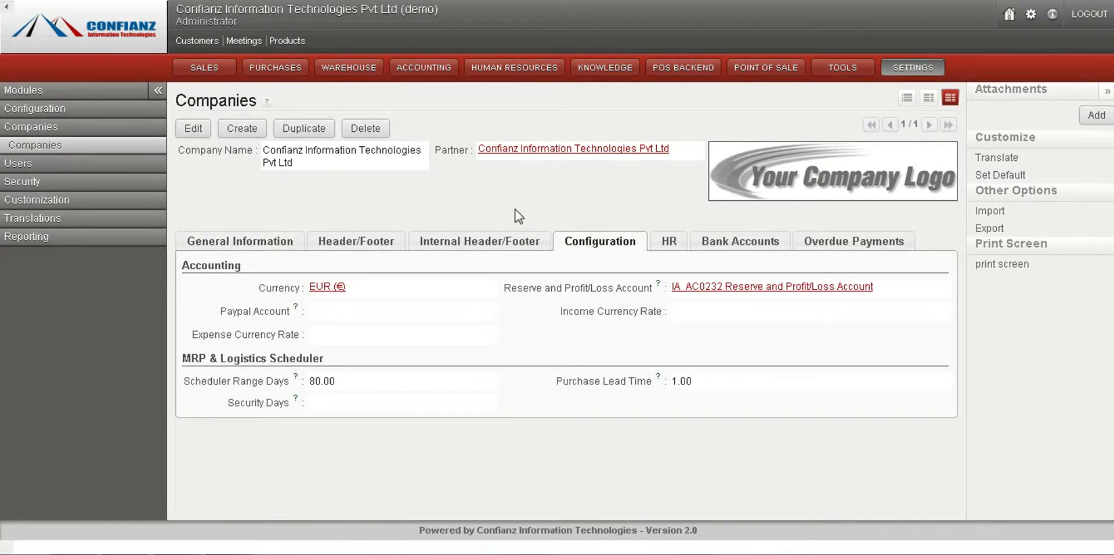
# Step: Put the company record in edit mode and check the currency list, keeping EUR
pyautogui.click(193, 129)
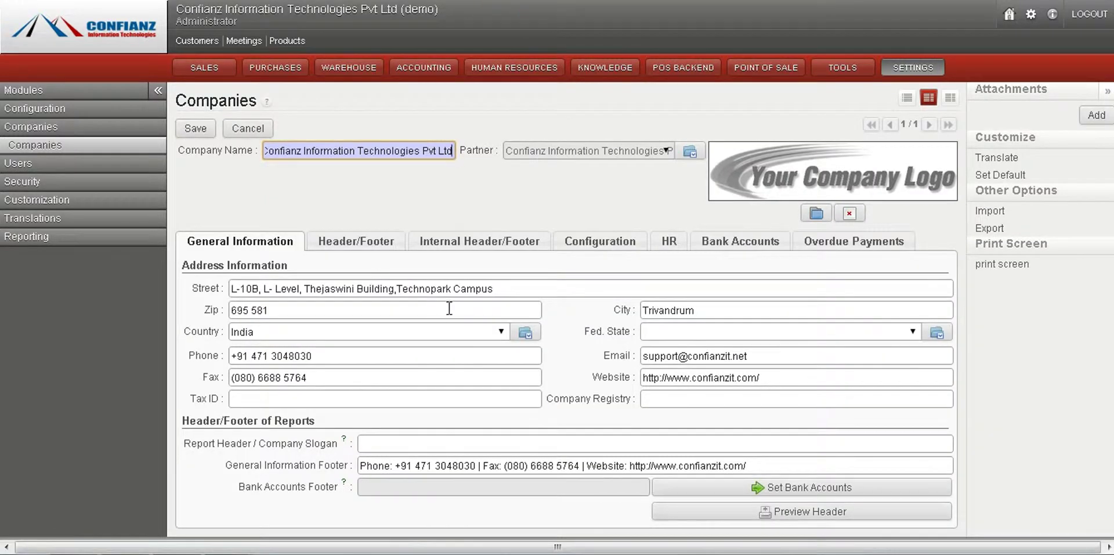
pyautogui.click(617, 250)
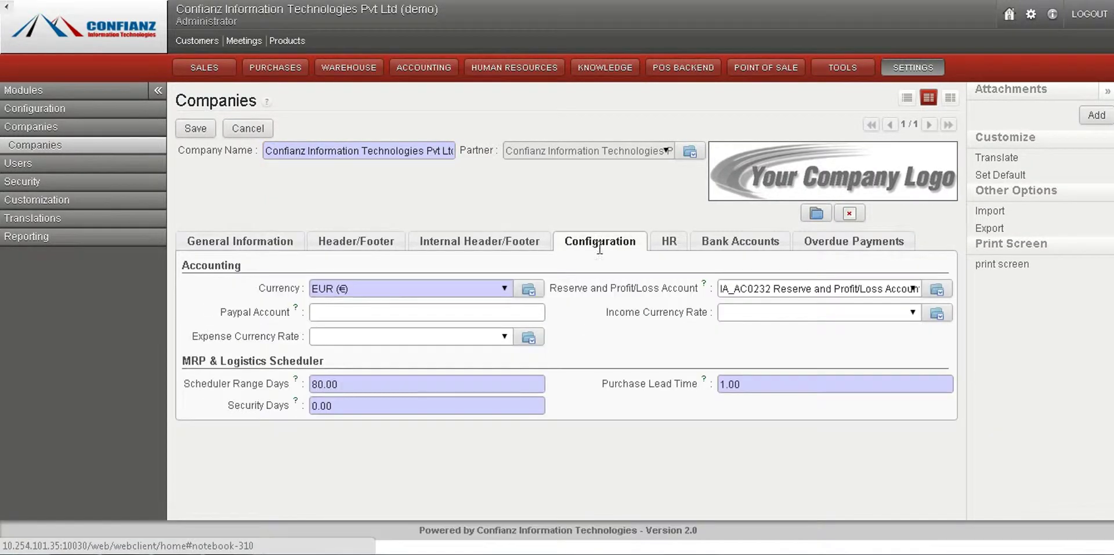
pyautogui.click(503, 290)
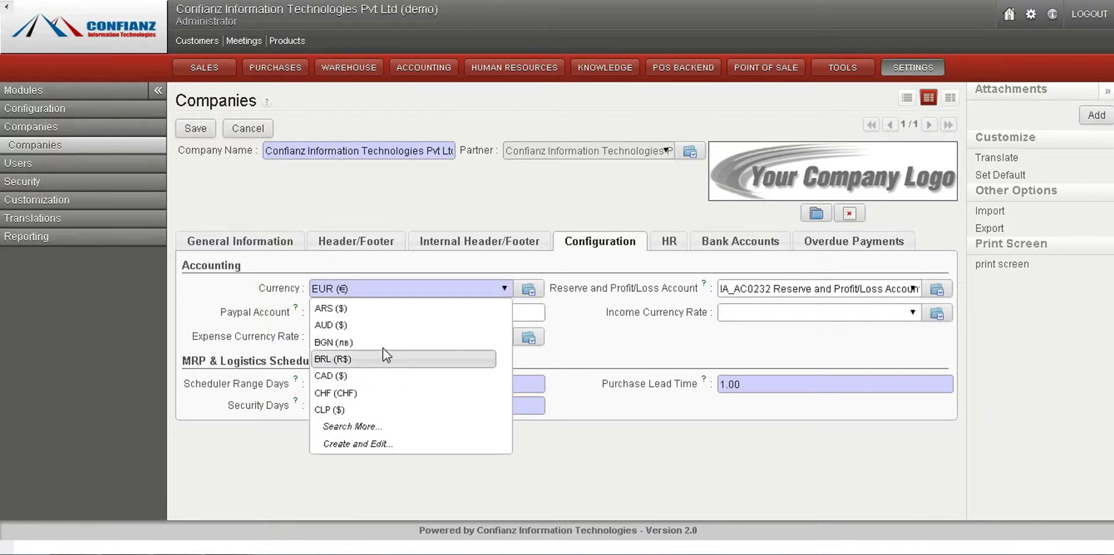
pyautogui.click(502, 290)
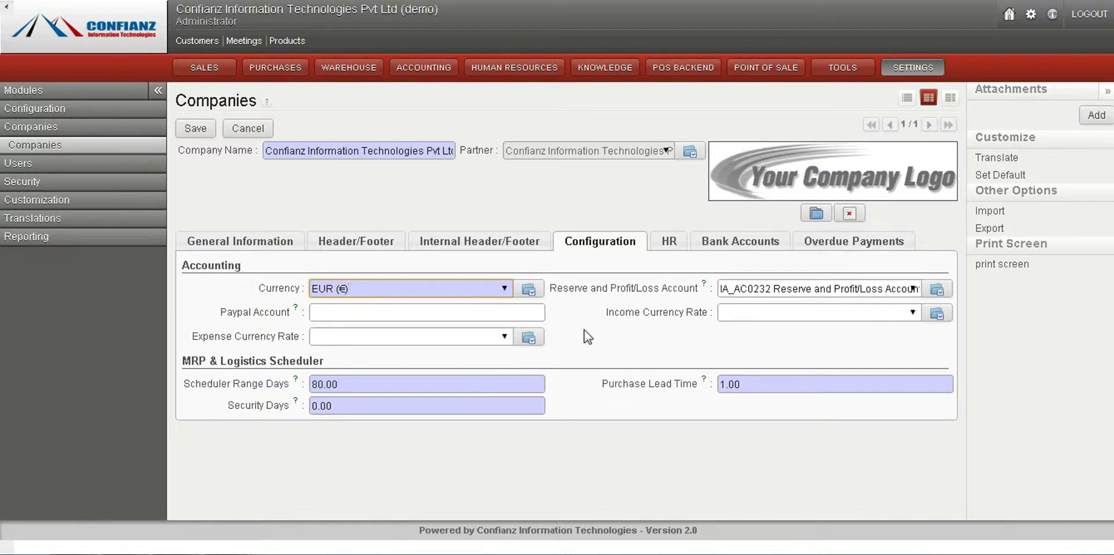
# Step: Start a new bank account, look at the possible owners, then discard it
pyautogui.click(728, 238)
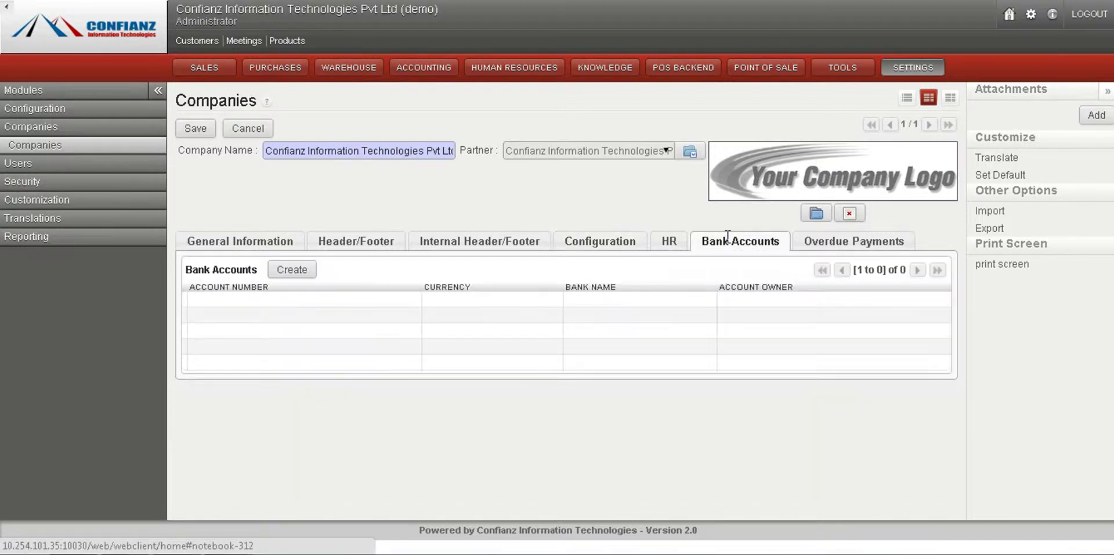
pyautogui.click(283, 268)
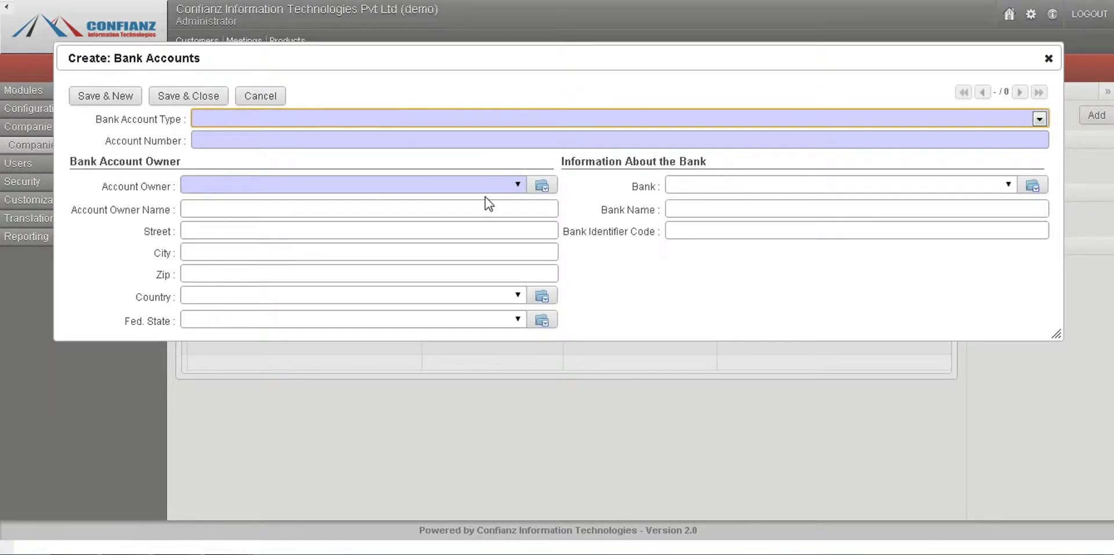
pyautogui.click(519, 185)
pyautogui.click(519, 186)
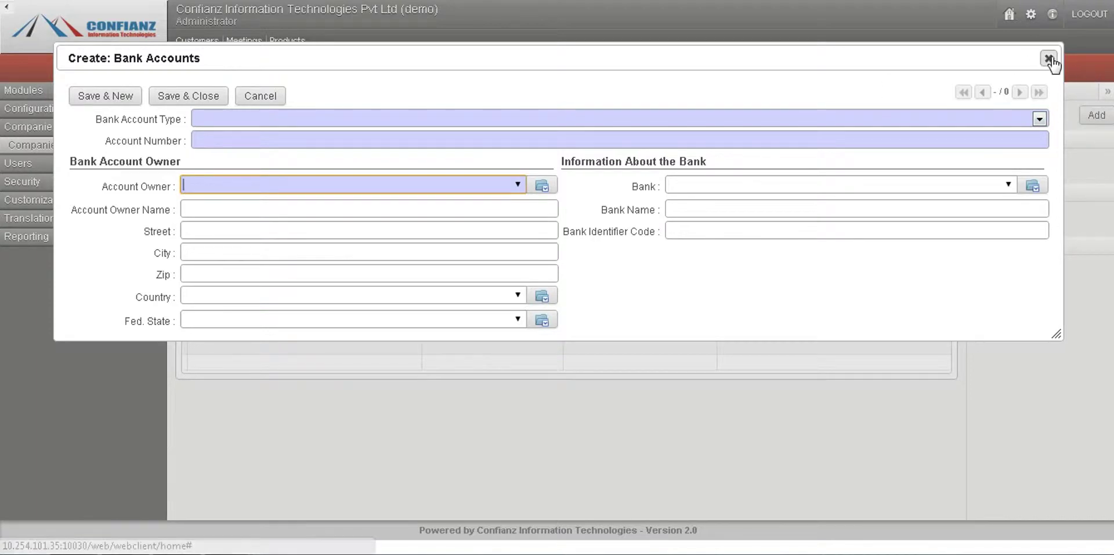
pyautogui.click(1049, 60)
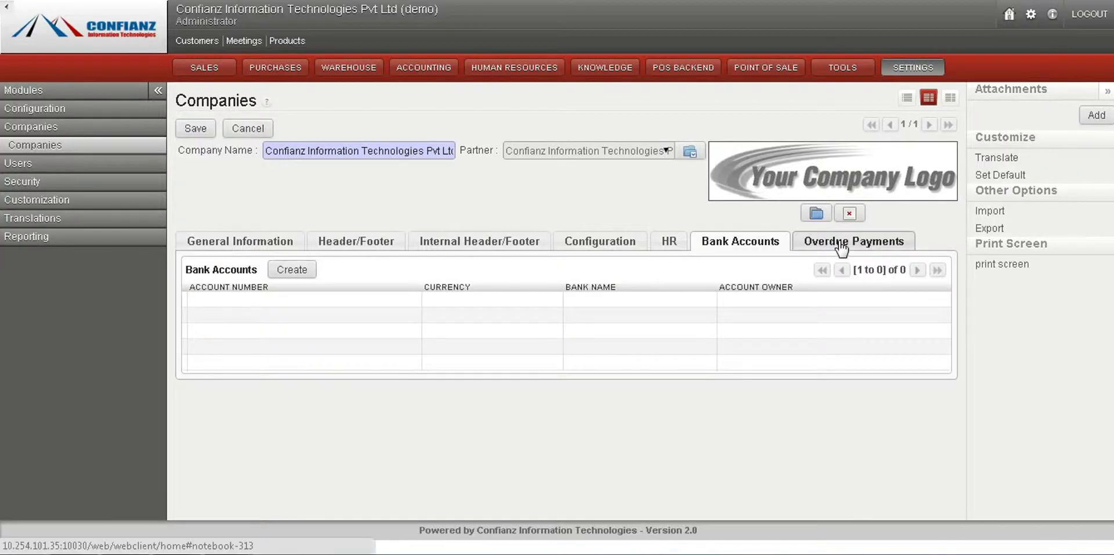
# Step: Glance at the HR settings, return to General Information and save the record
pyautogui.click(666, 242)
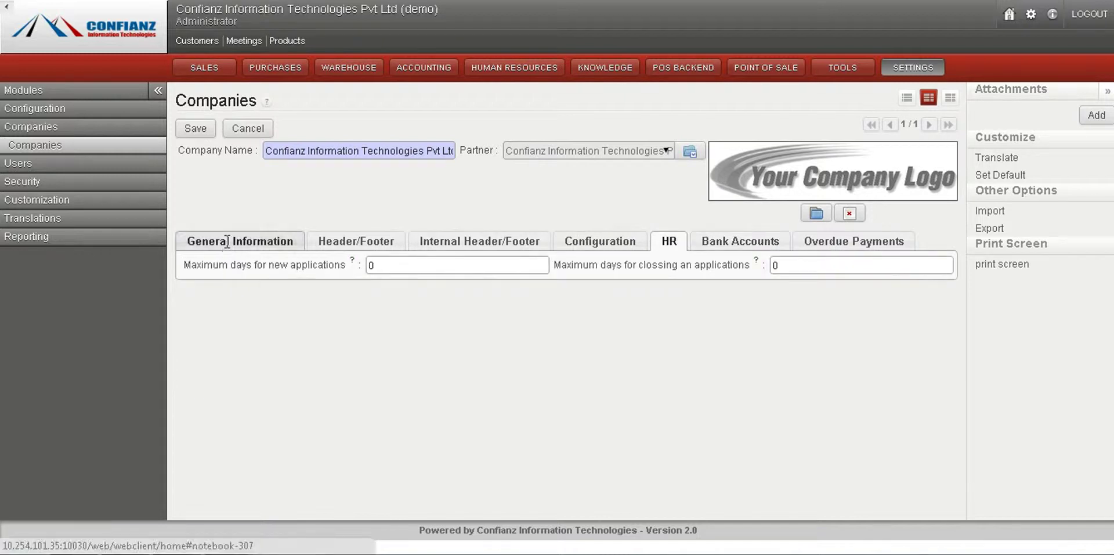
pyautogui.click(227, 241)
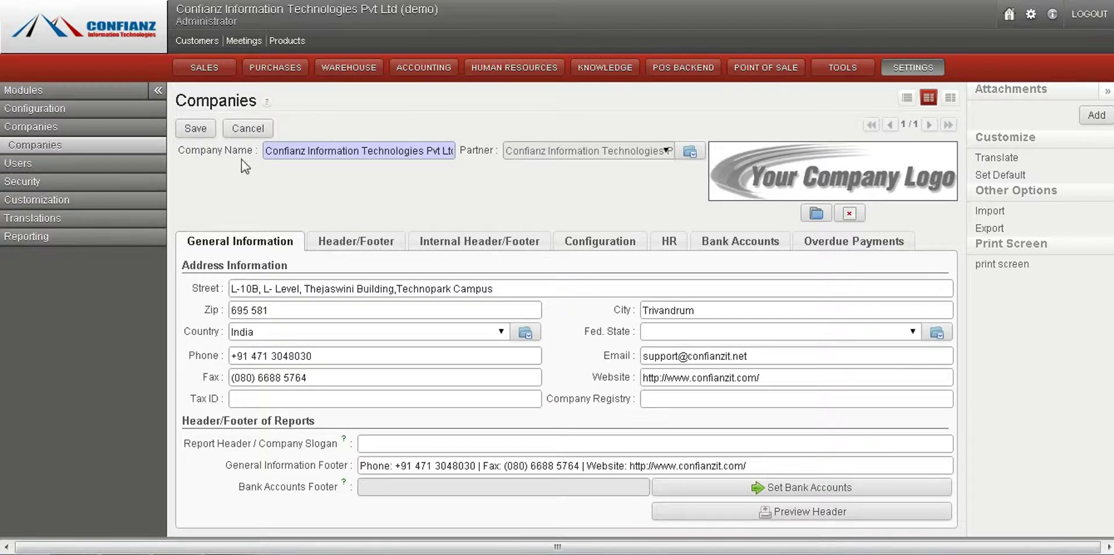
pyautogui.click(195, 129)
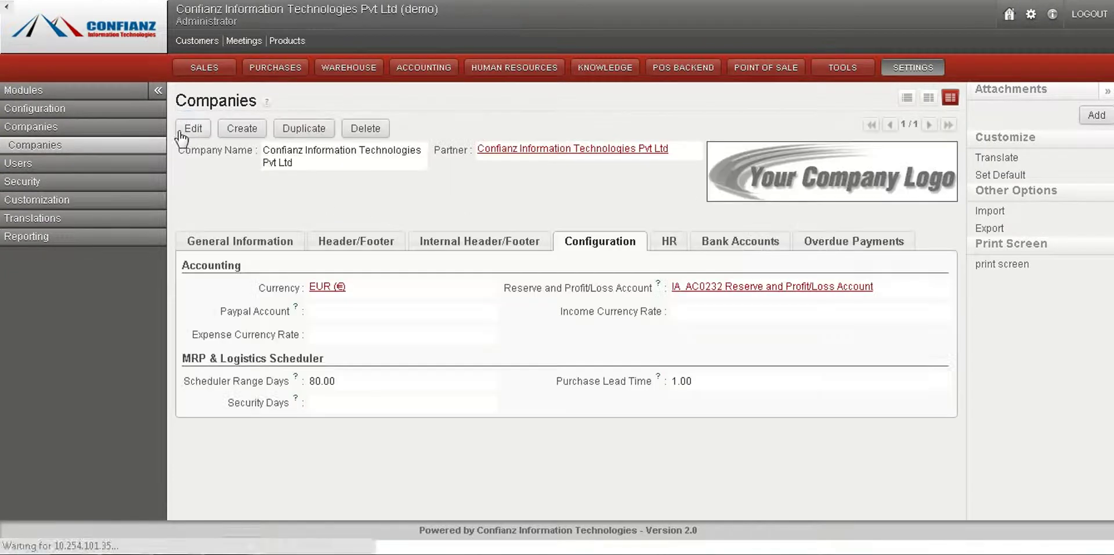
# Step: Create a new company record named 'philips'
pyautogui.click(143, 149)
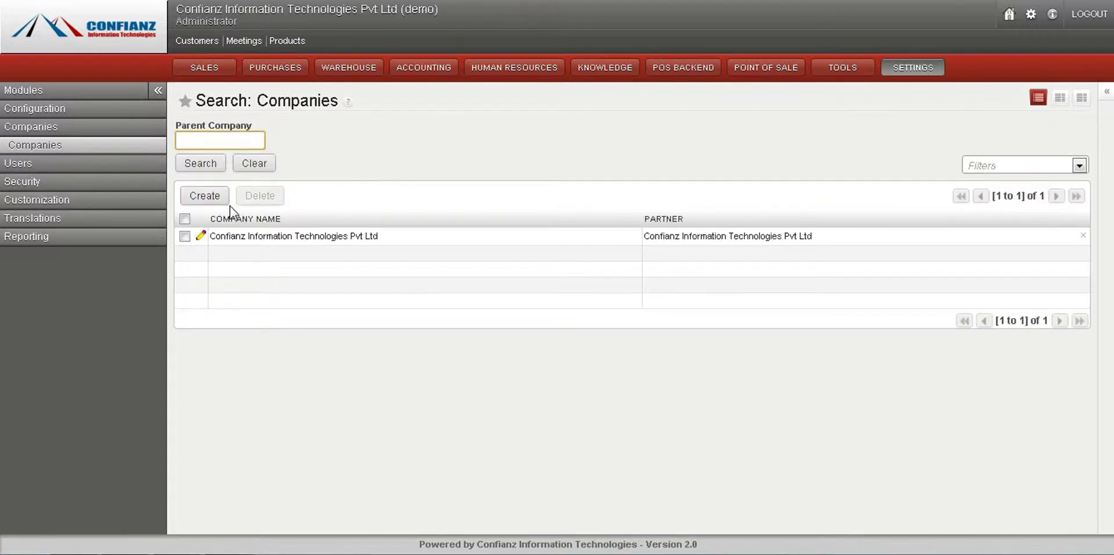
pyautogui.click(204, 196)
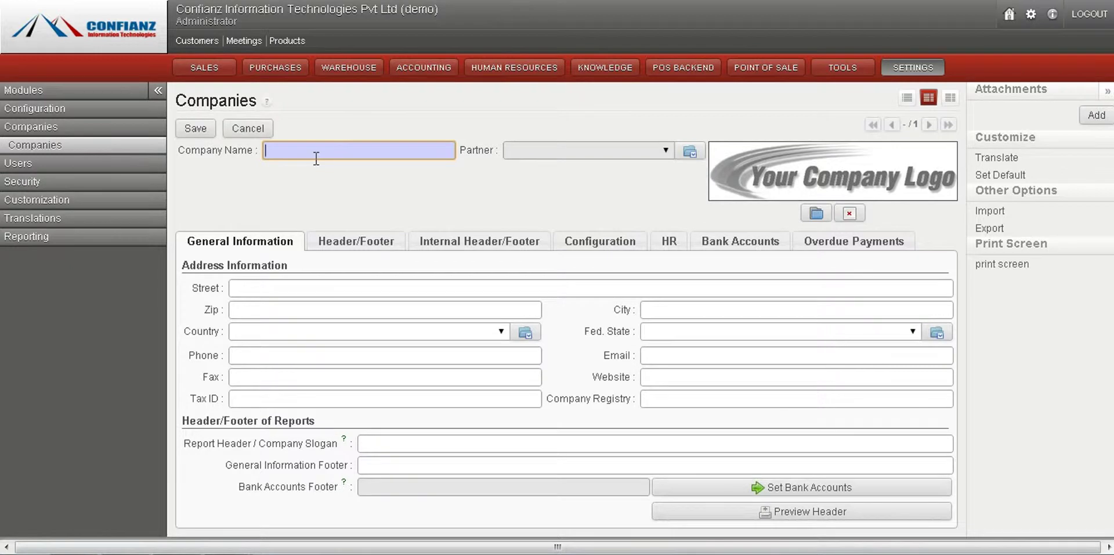
pyautogui.write('philips')
pyautogui.press('Tab')
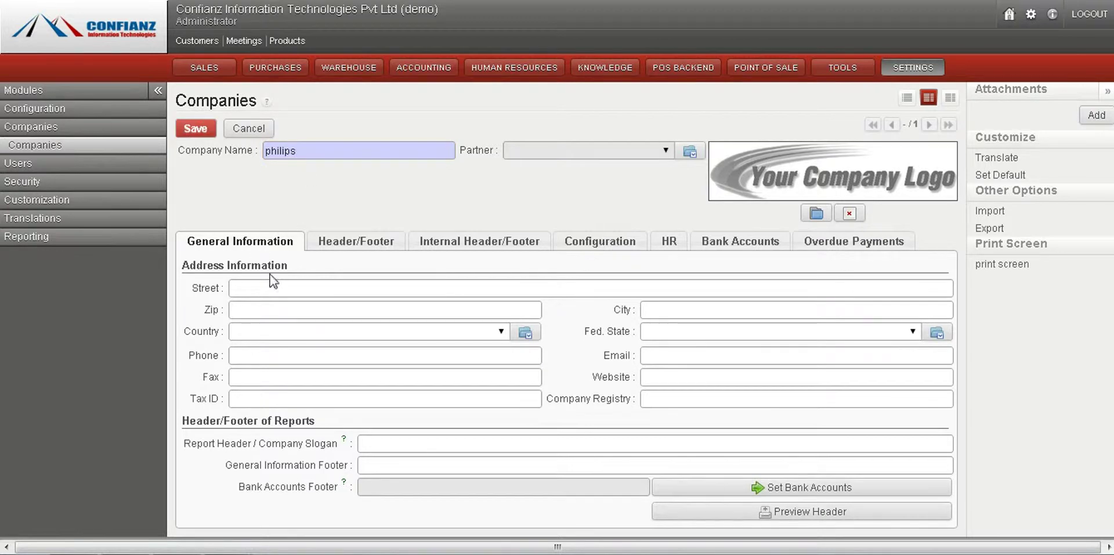
# Step: Fill in the street, set the country to American Samoa, and enter the company e-mail address
pyautogui.click(272, 285)
pyautogui.write('new jerse')
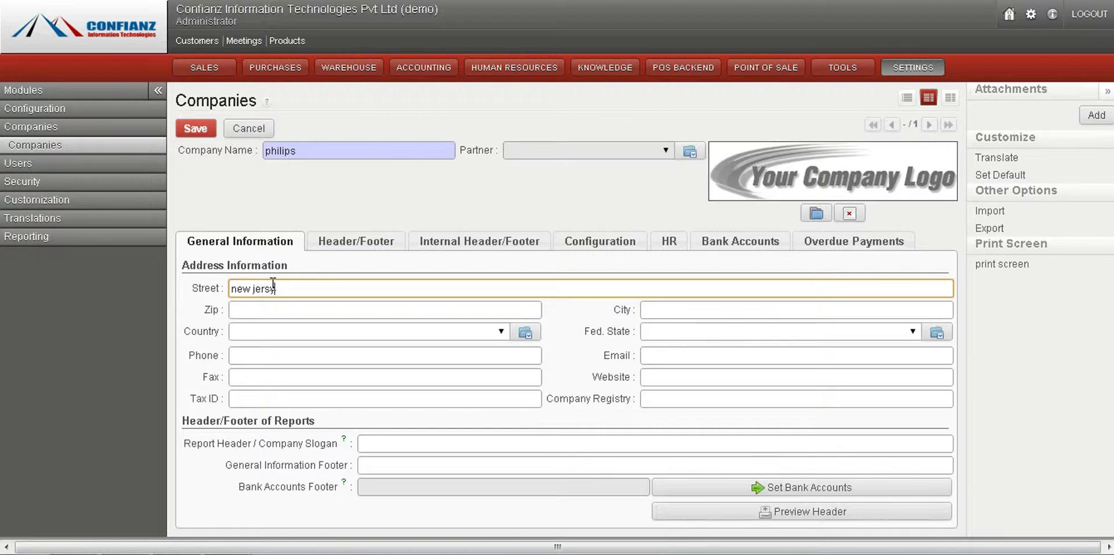
pyautogui.click(458, 335)
pyautogui.write('america')
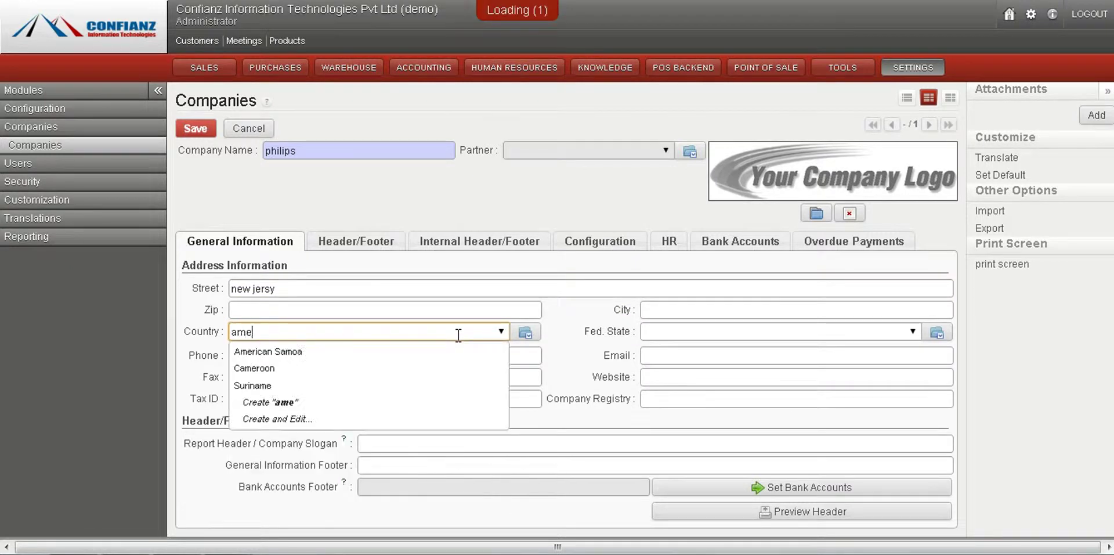
pyautogui.click(358, 352)
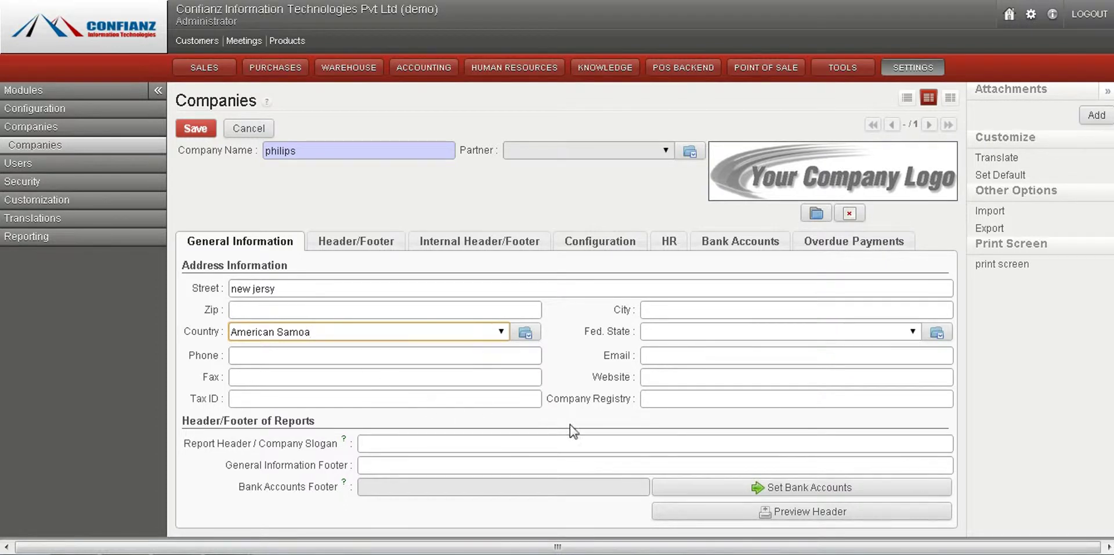
pyautogui.click(699, 377)
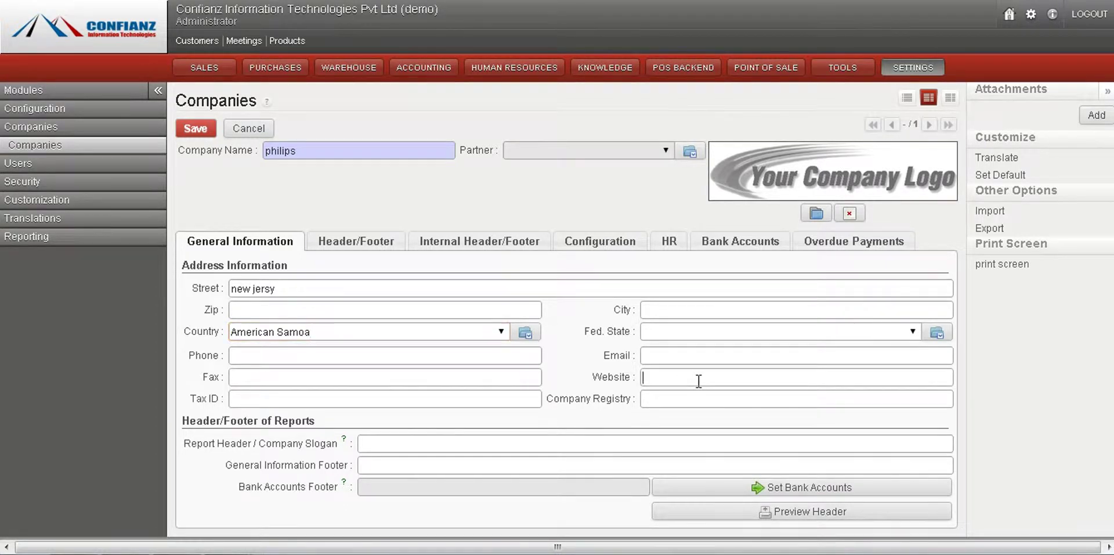
pyautogui.click(696, 348)
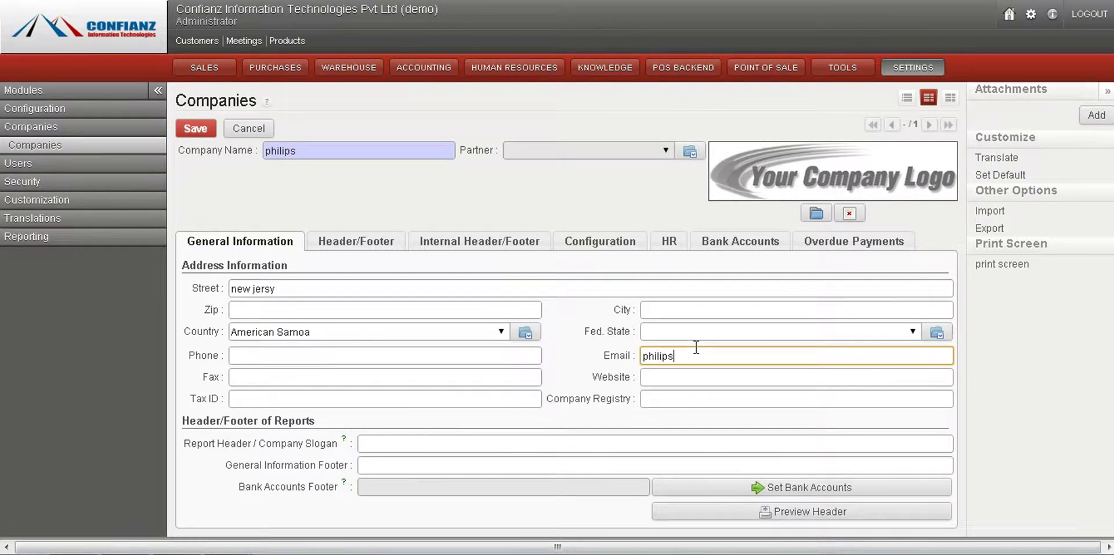
# Step: Inspect the philips company's report header and footer template text
pyautogui.click(348, 240)
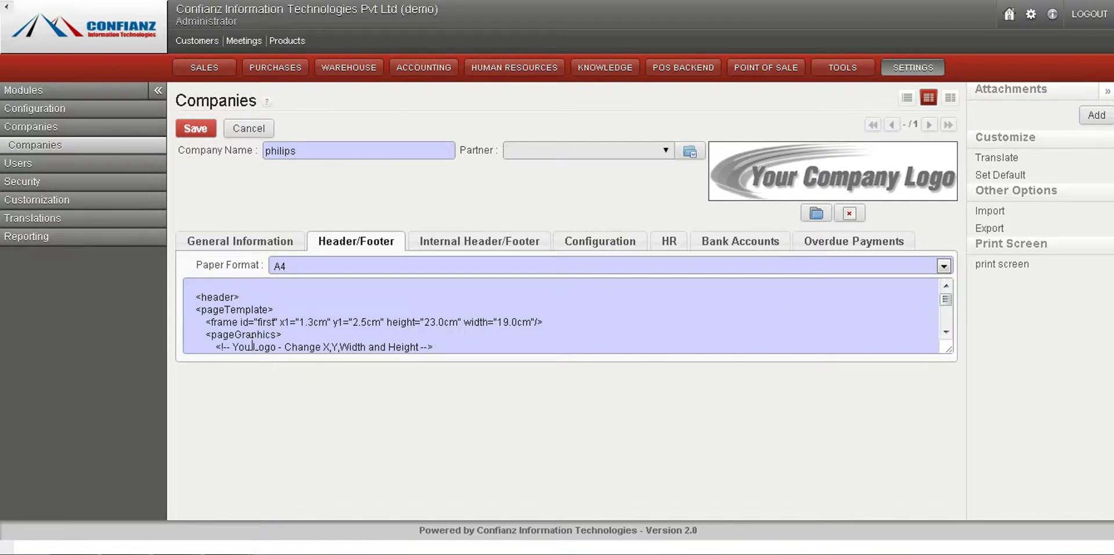
pyautogui.moveTo(233, 347); pyautogui.dragTo(395, 346)
pyautogui.click(395, 347)
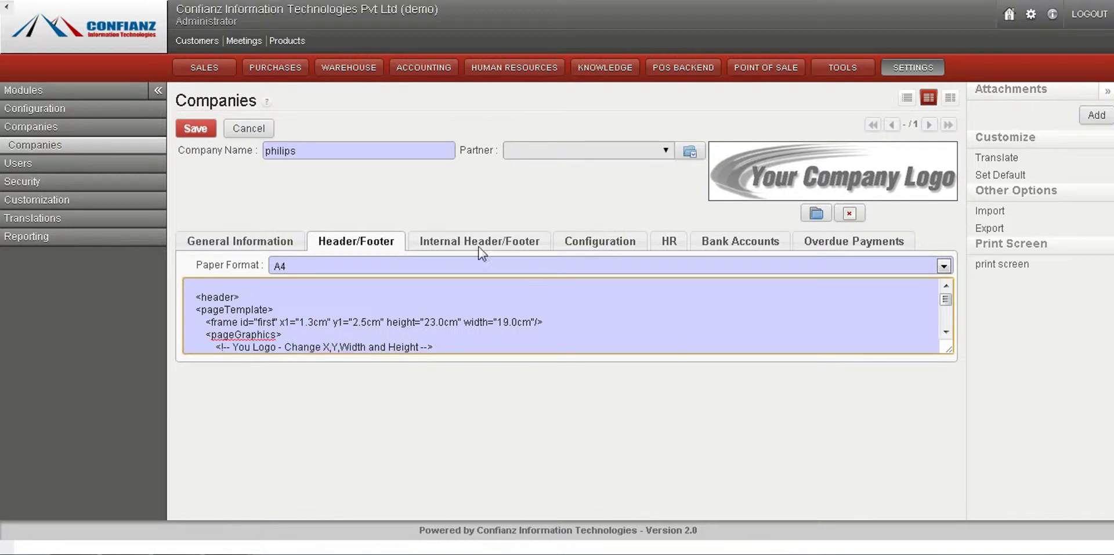
# Step: Check accounting settings (currency ARS ($)) and bank accounts, then save philips
pyautogui.click(577, 237)
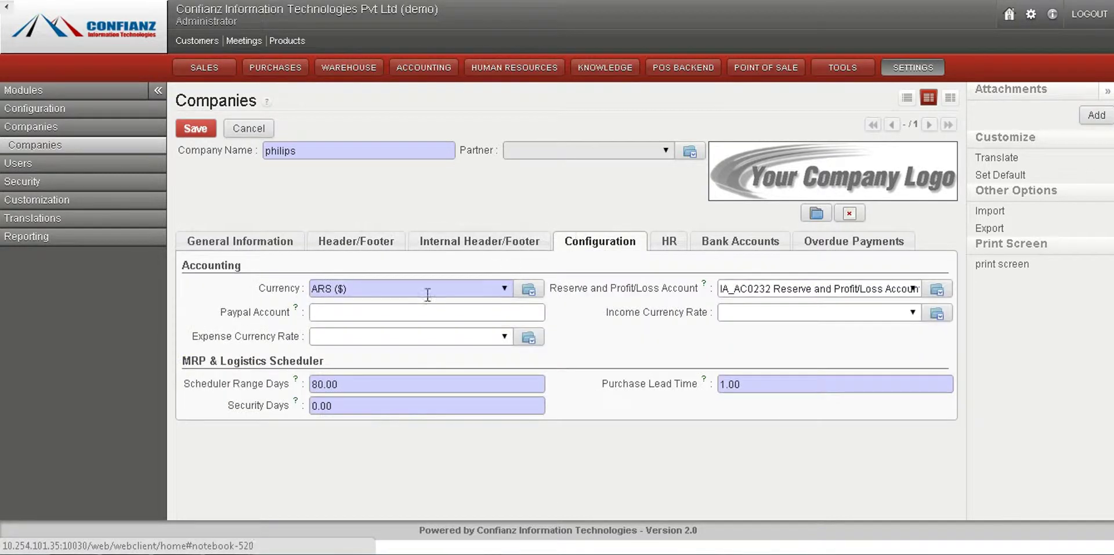
pyautogui.click(503, 289)
pyautogui.click(504, 289)
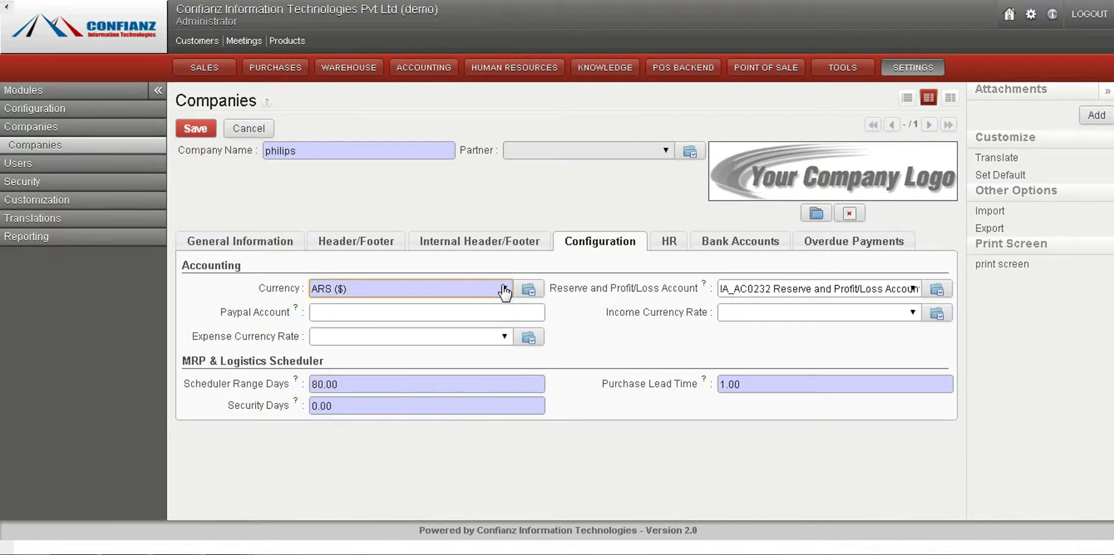
pyautogui.click(249, 241)
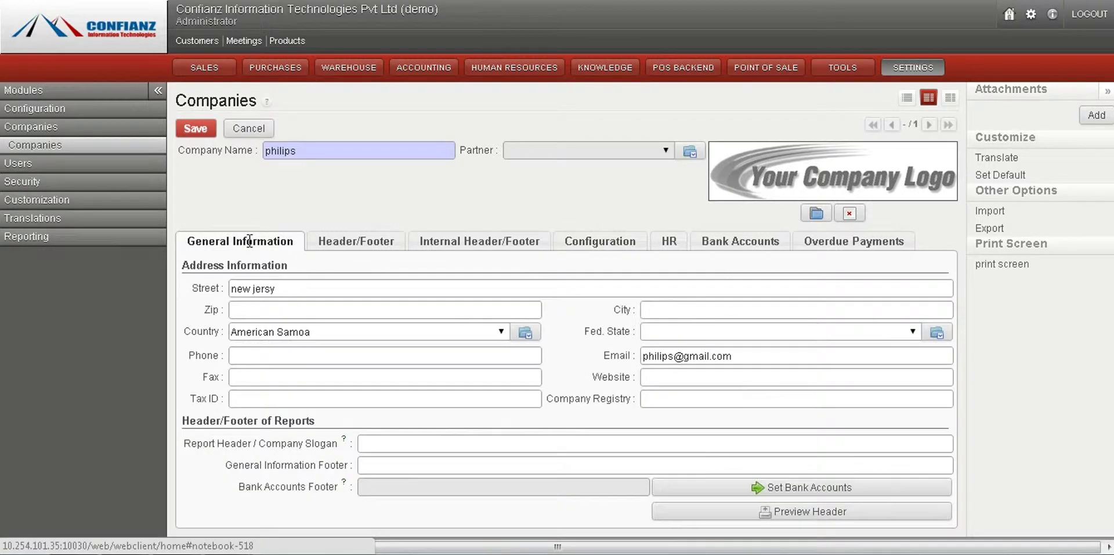
pyautogui.click(585, 241)
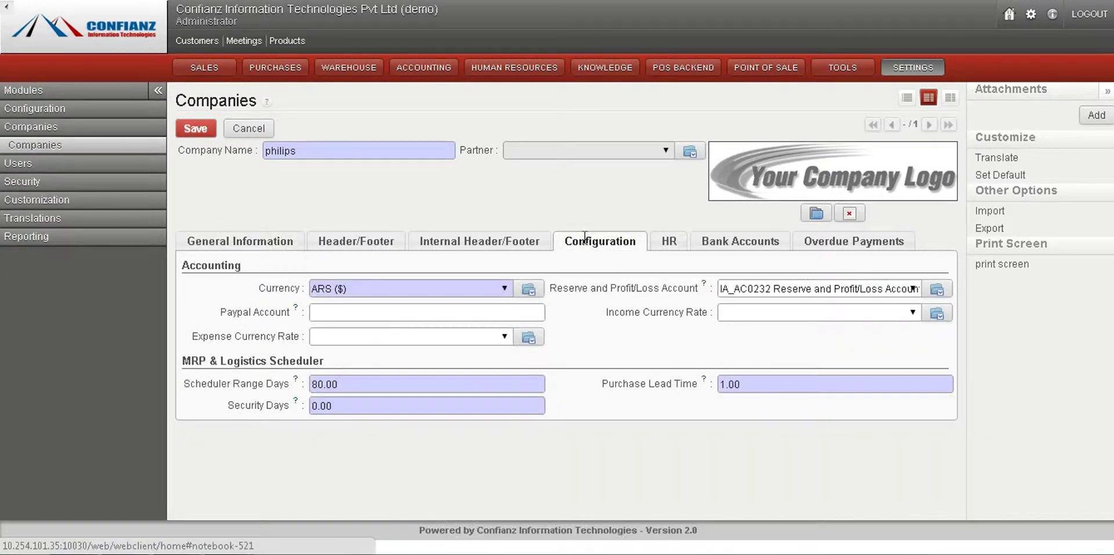
pyautogui.click(733, 247)
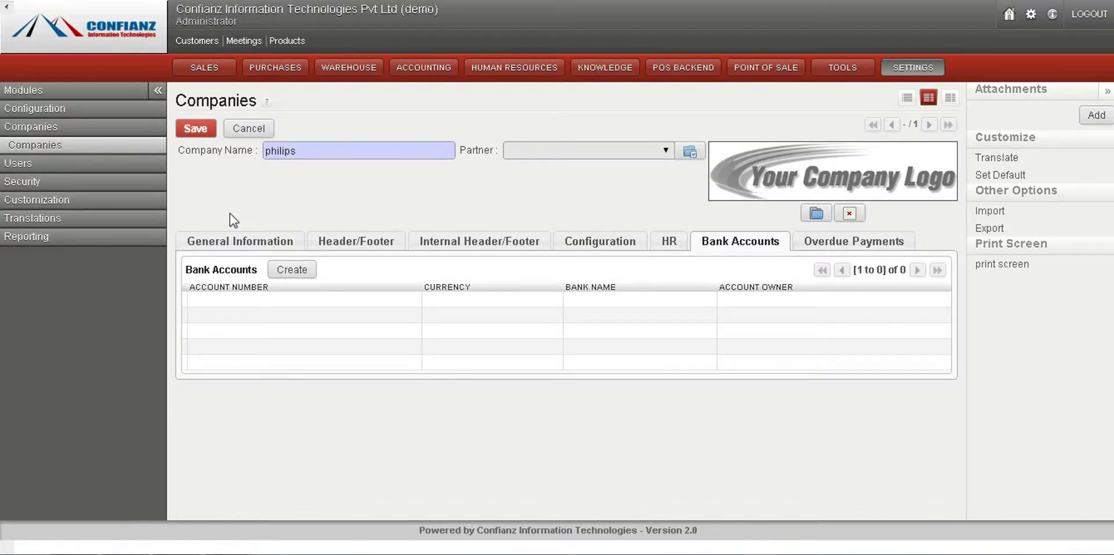
pyautogui.click(198, 131)
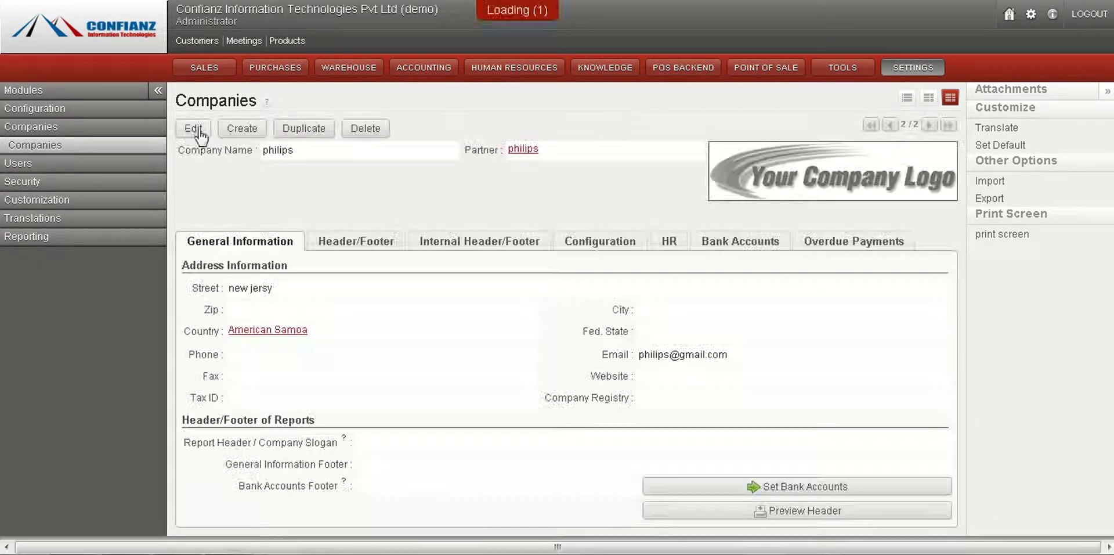
# Step: Delete the philips company, leaving one, and open the Record Rules list of 67 rules
pyautogui.click(26, 147)
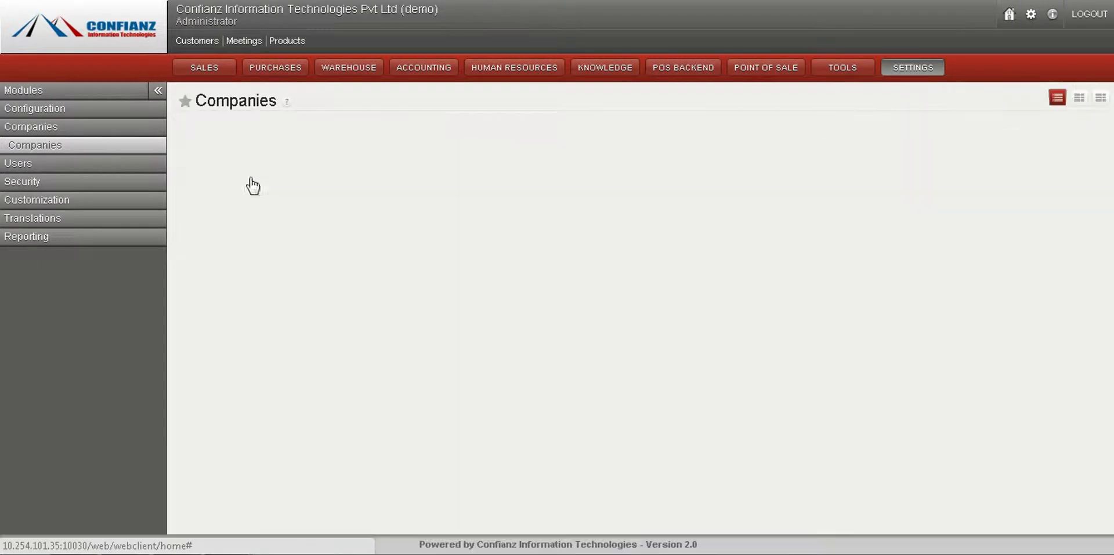
pyautogui.click(388, 161)
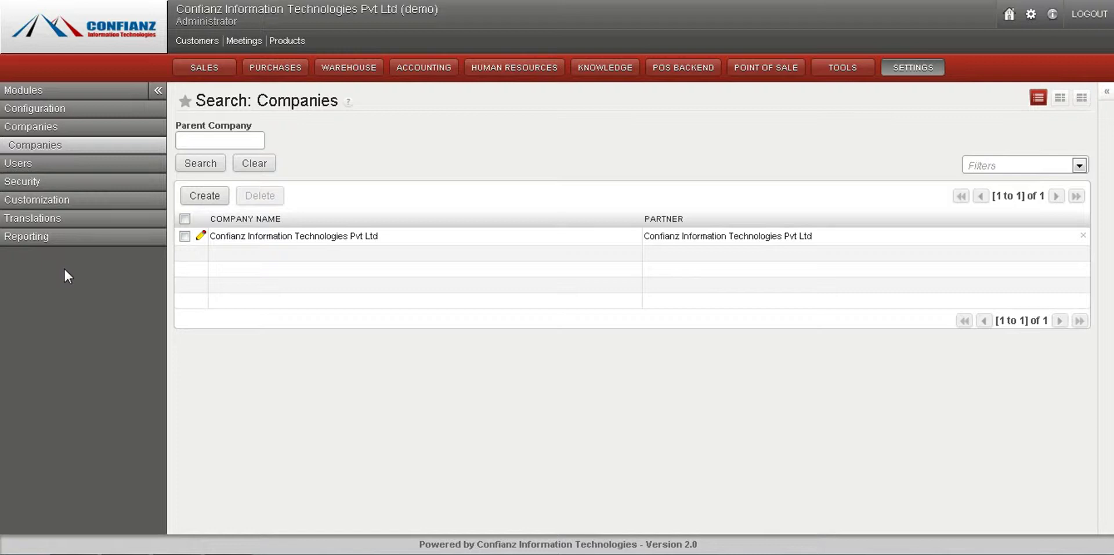
pyautogui.click(54, 183)
pyautogui.click(57, 186)
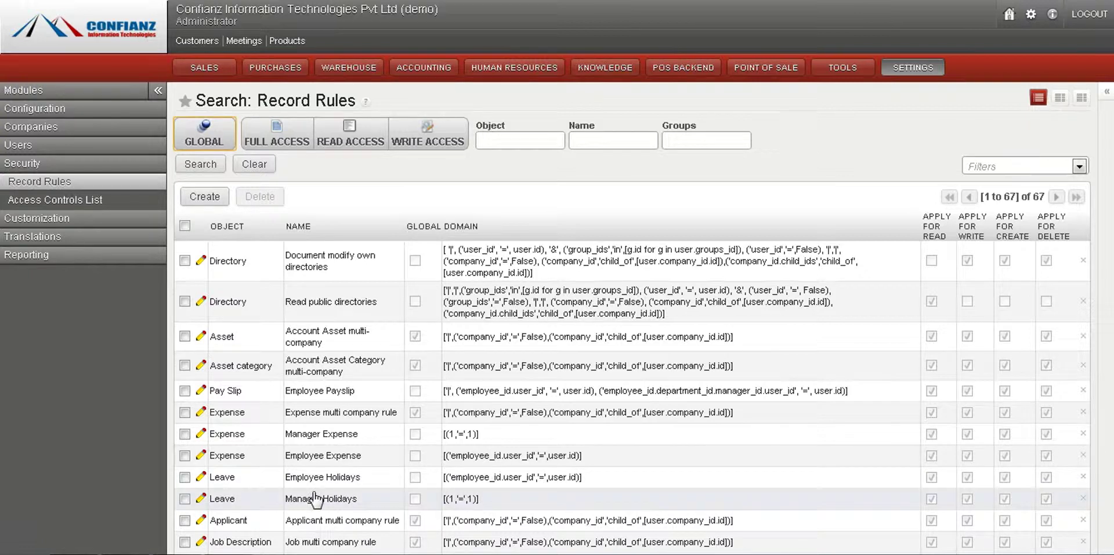
pyautogui.click(326, 458)
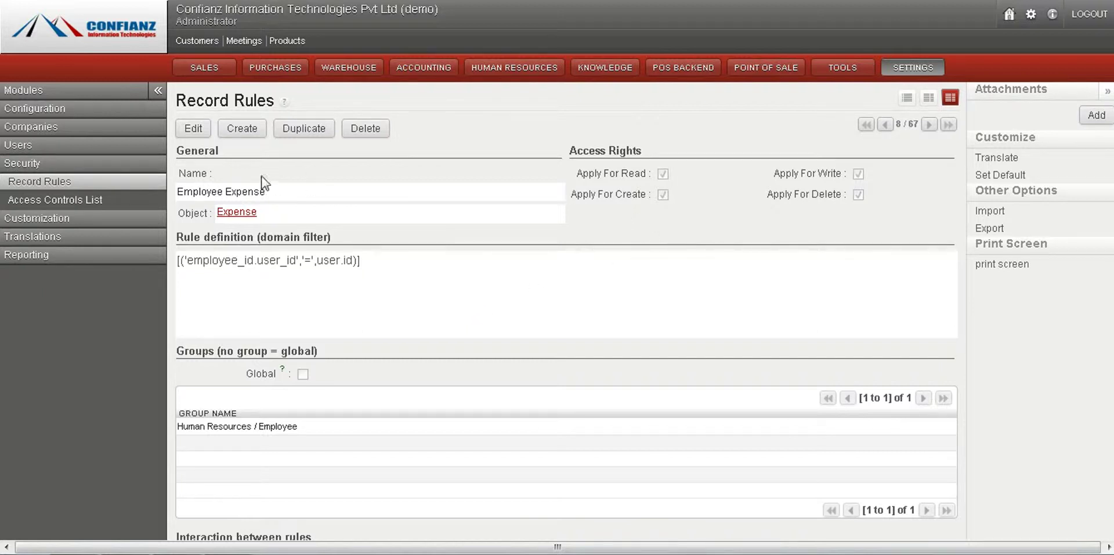
pyautogui.click(198, 135)
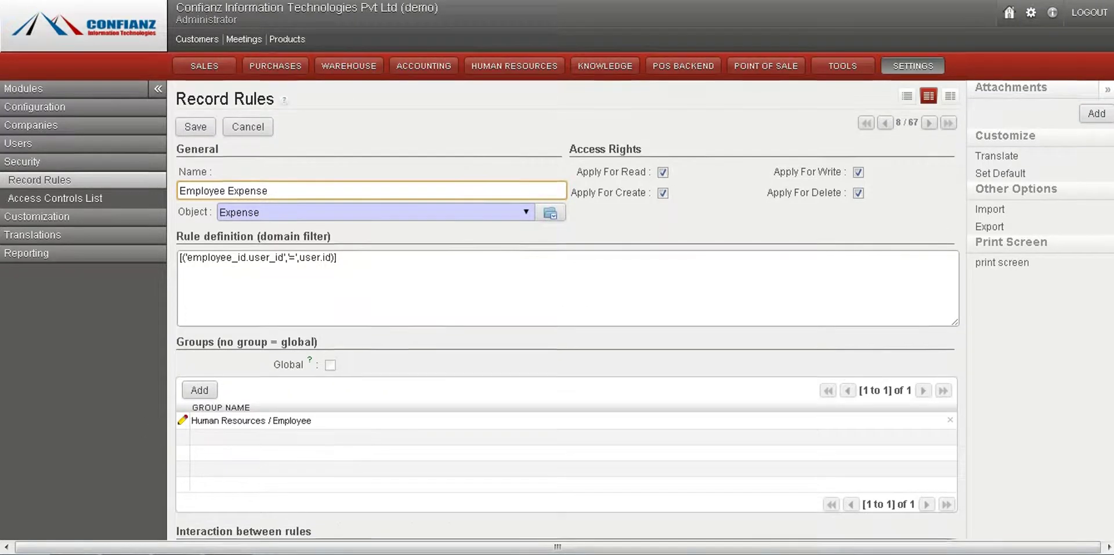
pyautogui.scroll(-3, 557, 291)
pyautogui.scroll(2, 557, 290)
pyautogui.scroll(1, 1012, 190)
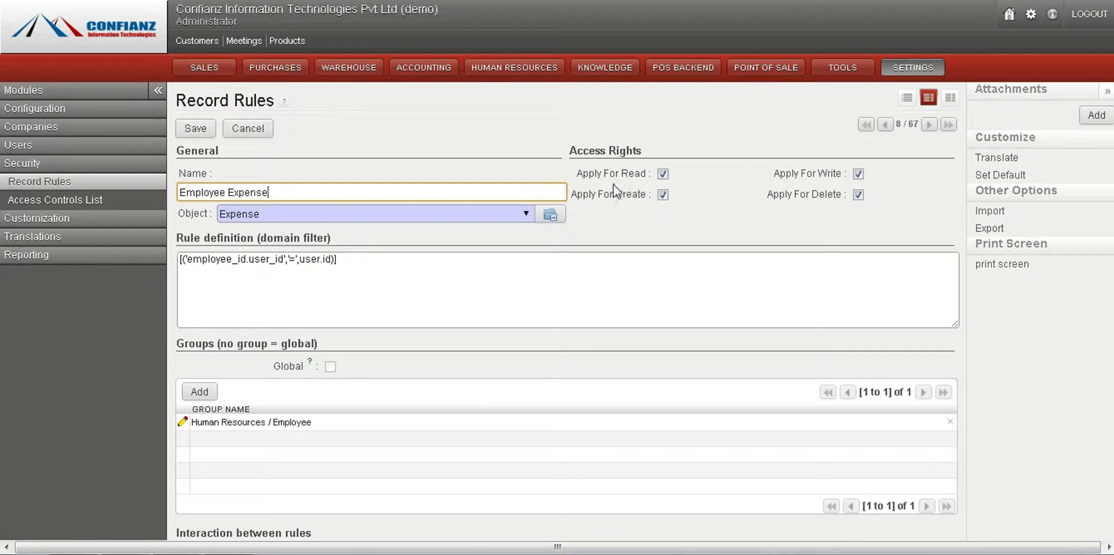
pyautogui.click(39, 163)
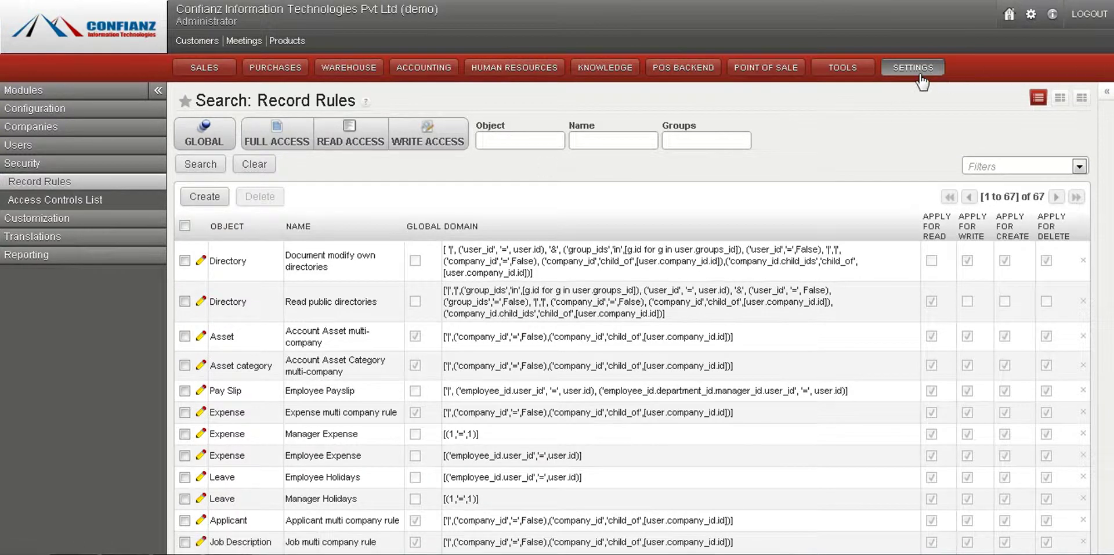
# Step: Open Configuration > Sequences & Identifiers > Sequences and search for 'sale'
pyautogui.click(58, 110)
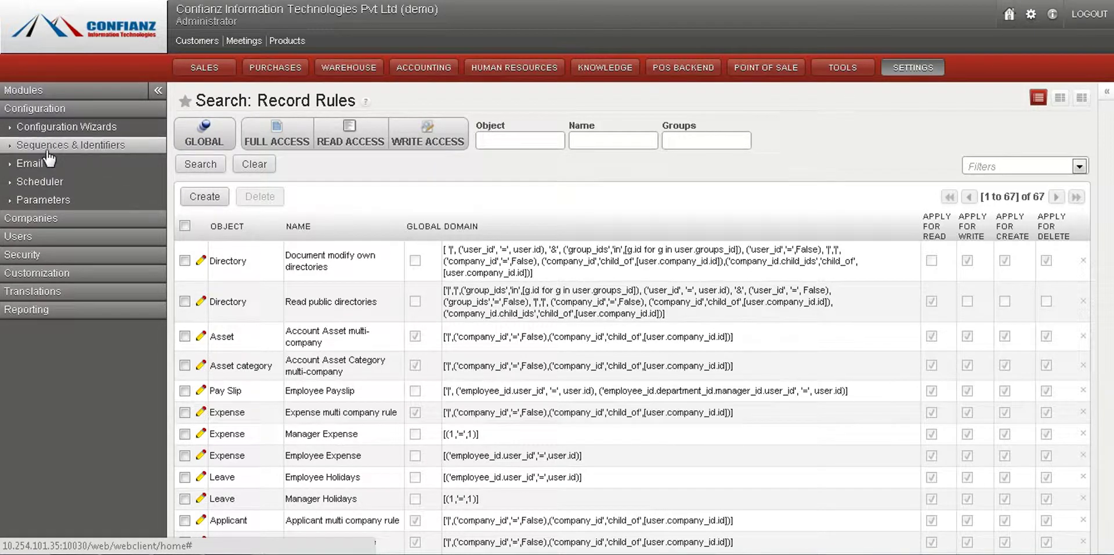
pyautogui.click(47, 148)
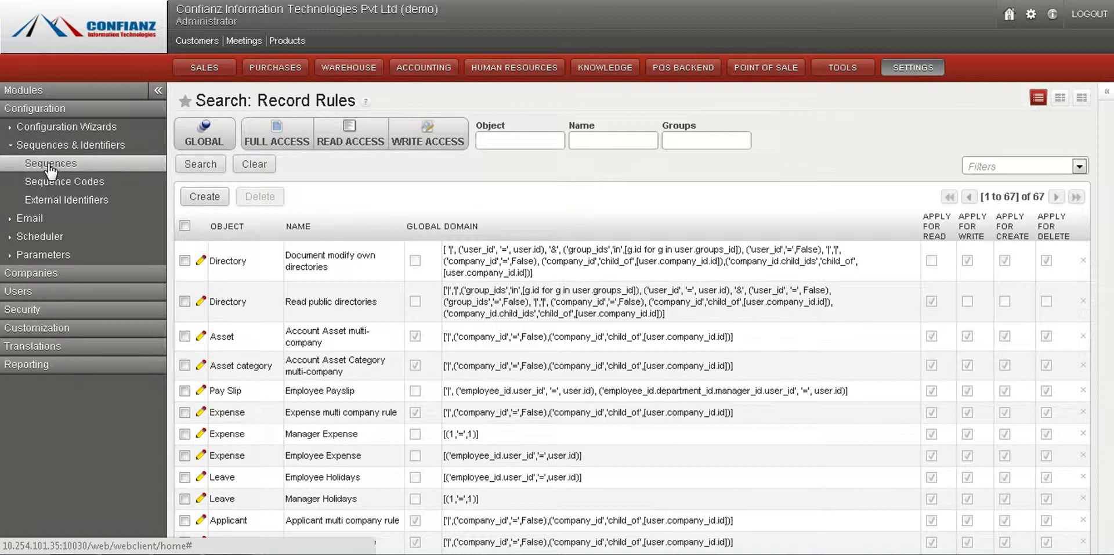
pyautogui.click(50, 166)
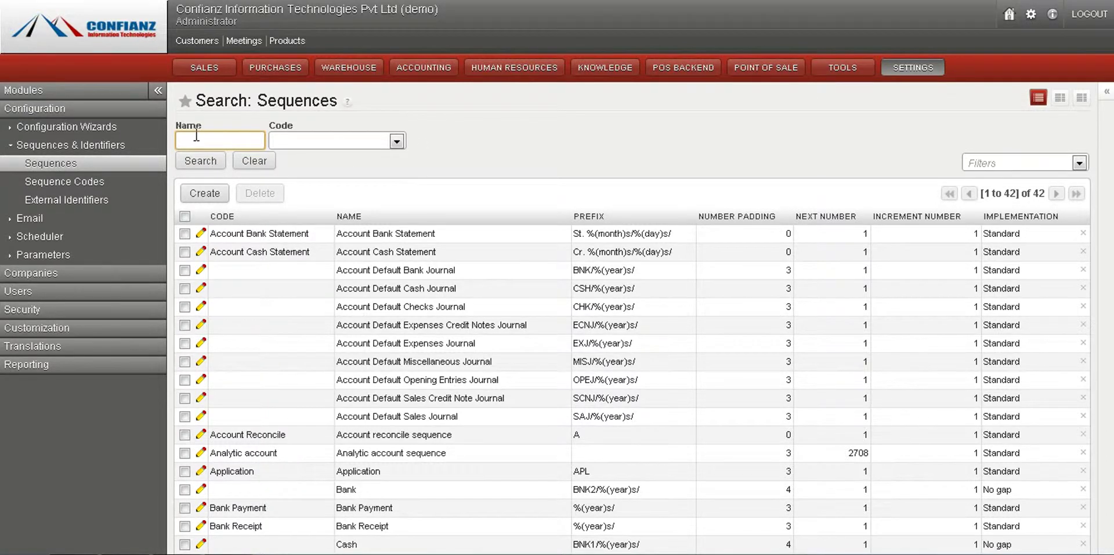
pyautogui.write('sale')
pyautogui.press('Return')
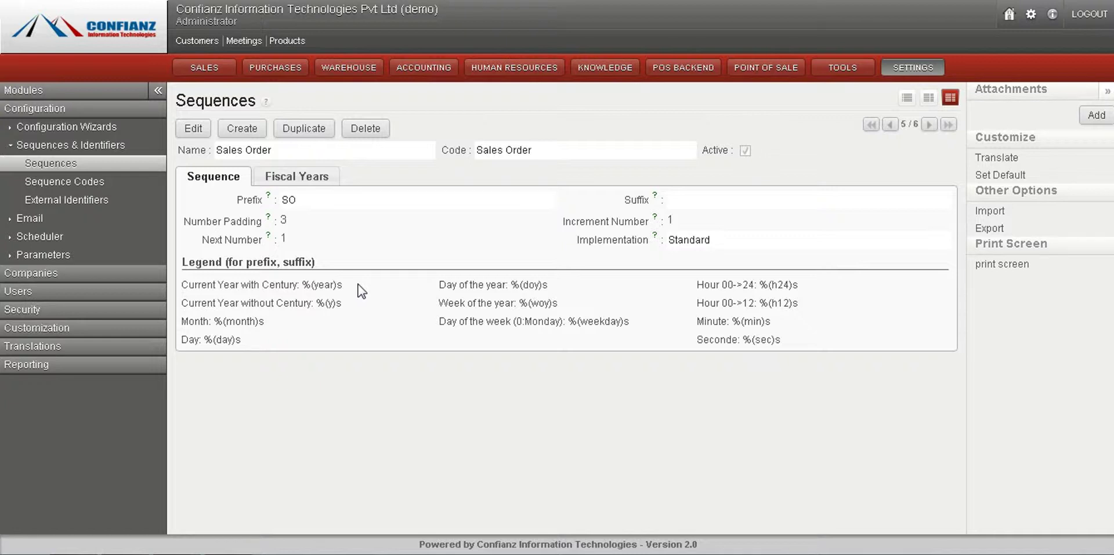
# Step: Review the Sales Order sequence (prefix SO, padding 3) and return to the Sequences list
pyautogui.moveTo(283, 200)
pyautogui.moveTo(617, 224)
pyautogui.click(110, 167)
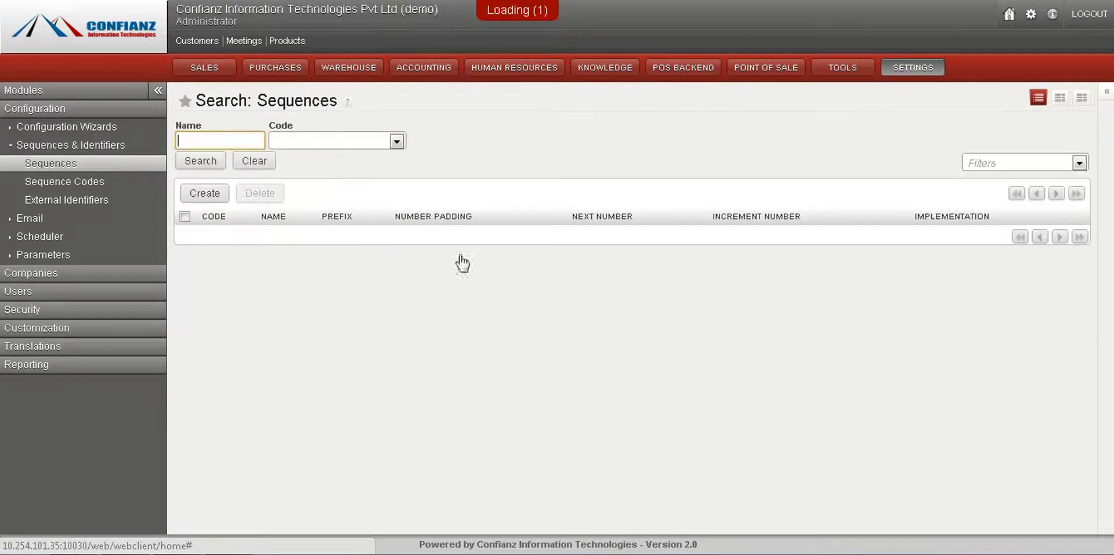